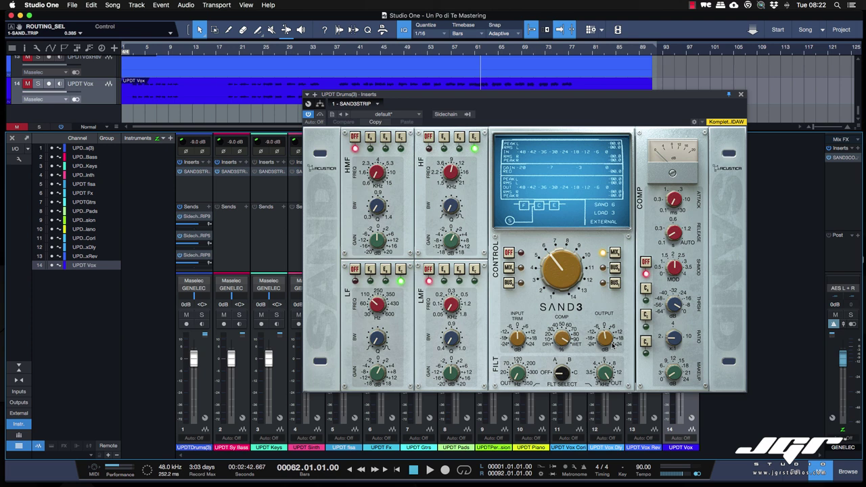
Cycle the signal routing selector of the drums channel's SAND3STRIP through its layouts, ending on SAND 2 with external sidechain
click(508, 253)
drag(561, 273, 560, 260)
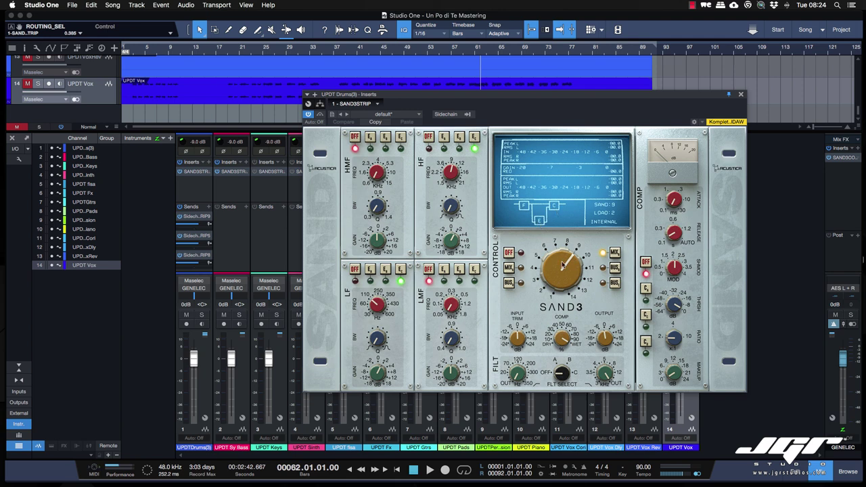
drag(563, 264, 562, 260)
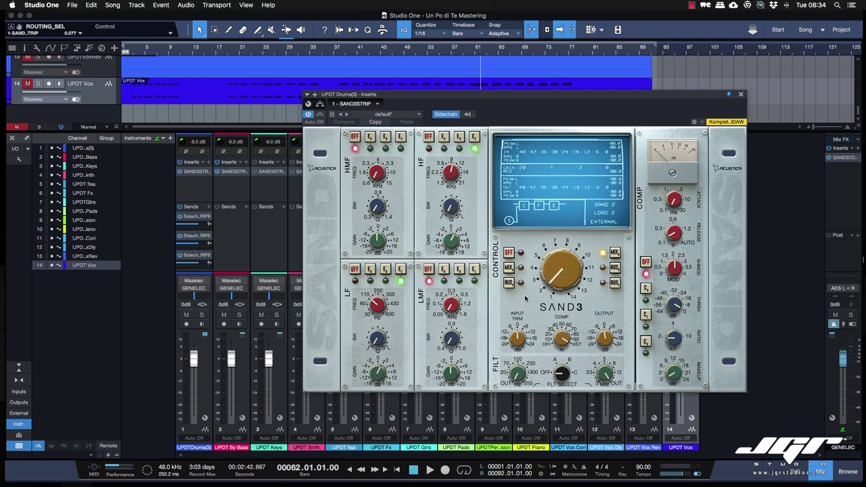
Step through the preamp options of the drums channel's SAND3STRIP, finishing on the last BUS option
click(614, 284)
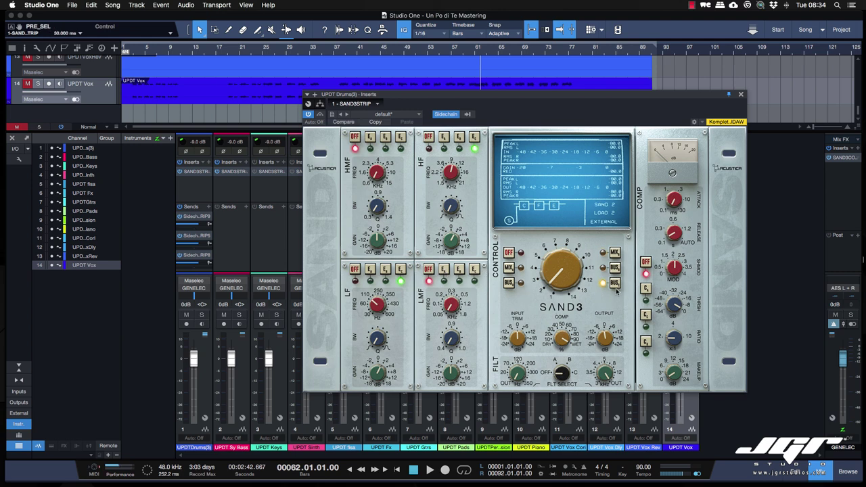
click(508, 267)
click(509, 284)
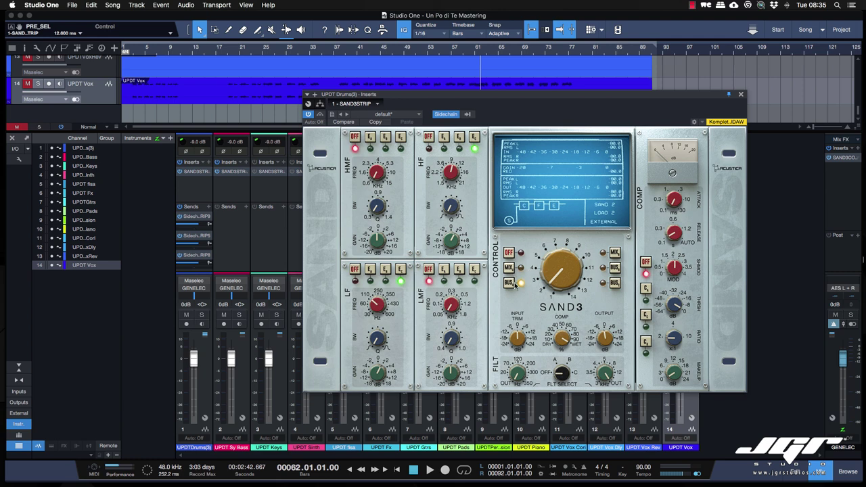
click(509, 268)
click(615, 268)
click(615, 284)
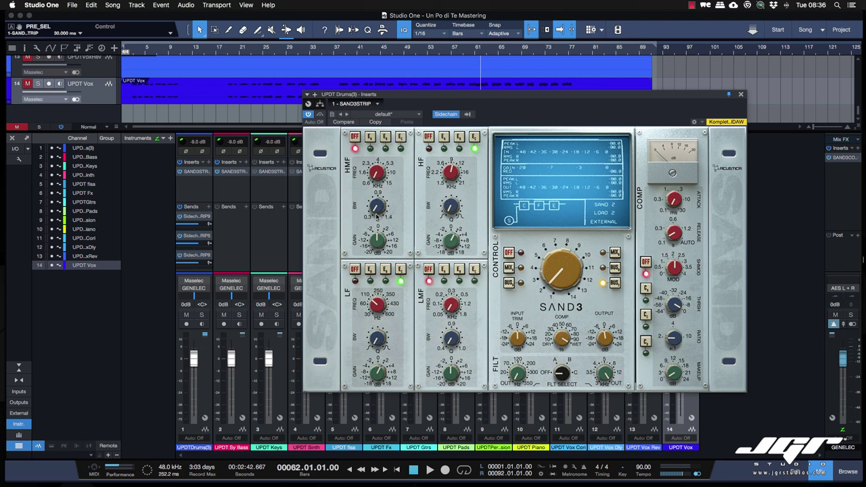
Compare the EQ models on the HMF band of SAND3STRIP and leave the band on E1
click(371, 137)
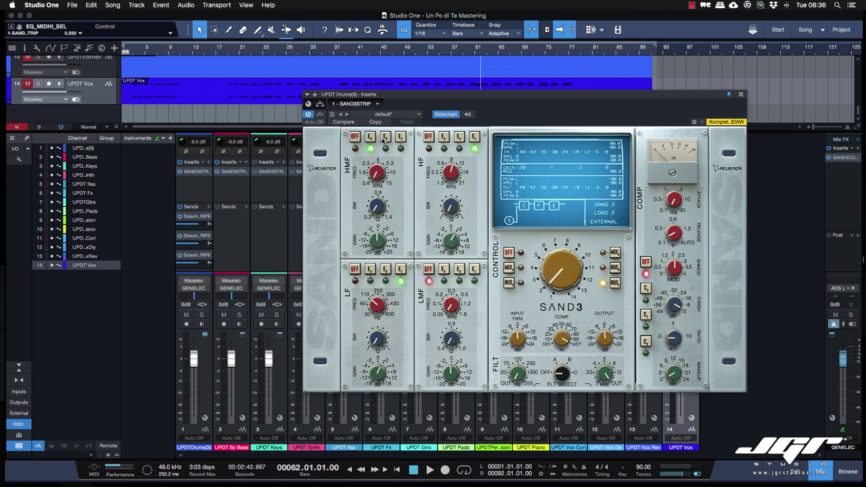
click(385, 137)
click(371, 139)
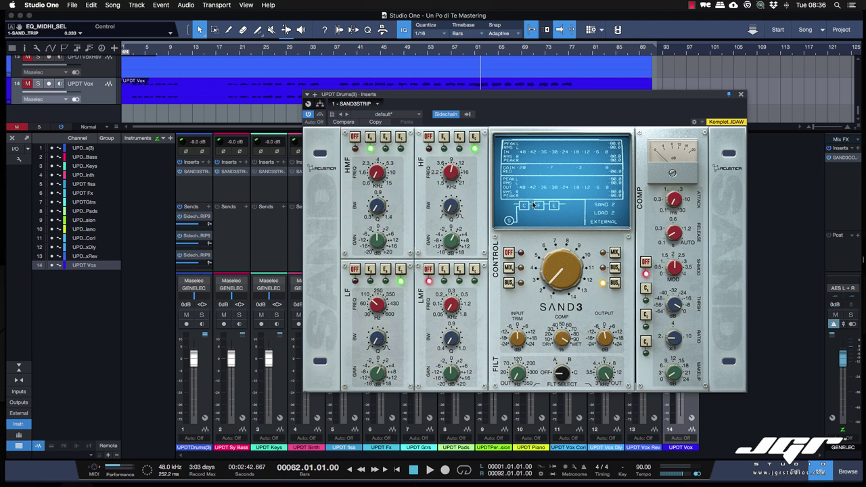
click(400, 138)
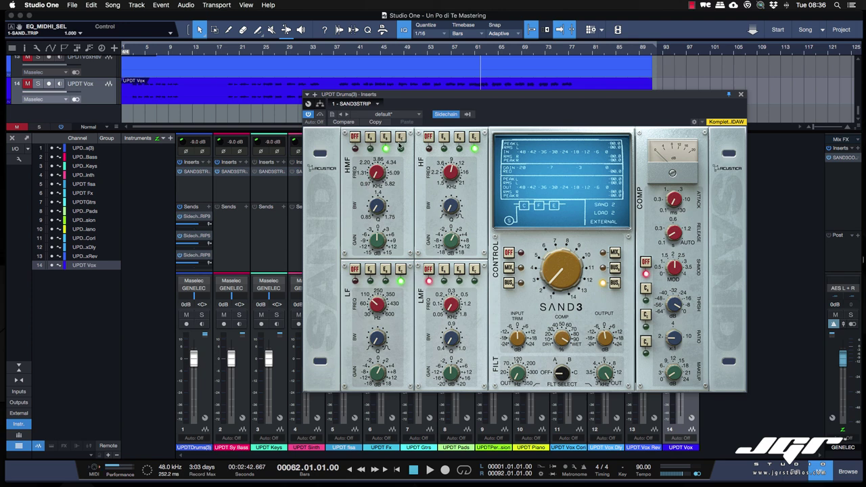
click(384, 138)
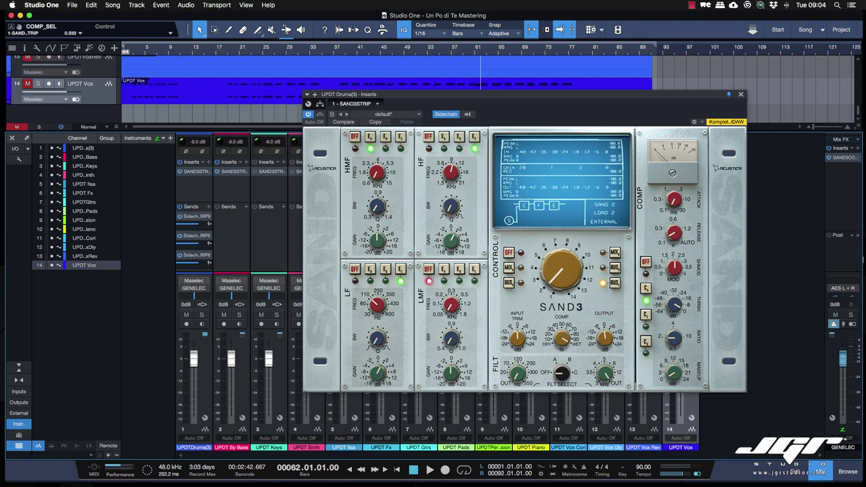
Turn the COMP section off, then switch through compressor models C1 and C2 to C3
click(646, 342)
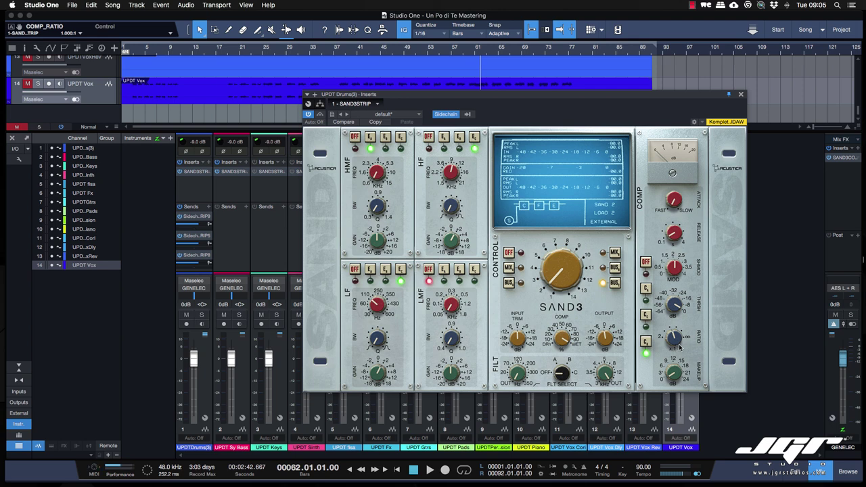
click(646, 263)
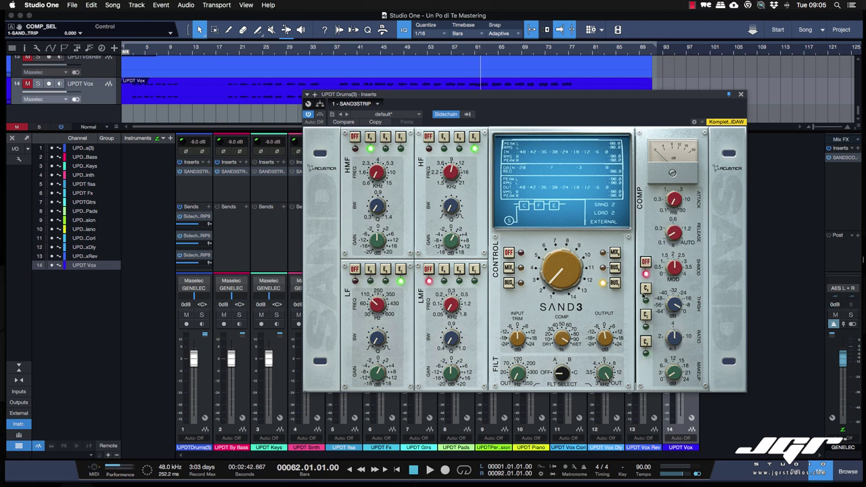
click(646, 290)
click(646, 315)
click(646, 341)
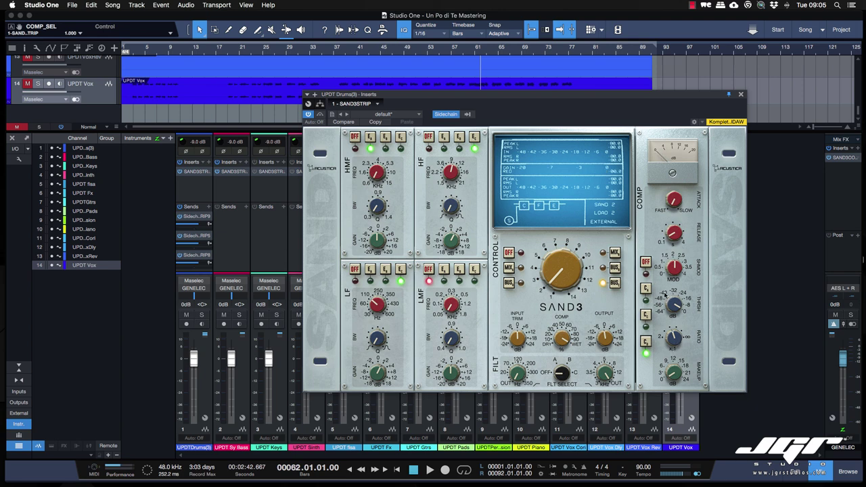
Compare the attack and release scales of compressor models C1, C2 and C3, return to C1 and adjust the SHMOD knob
click(646, 289)
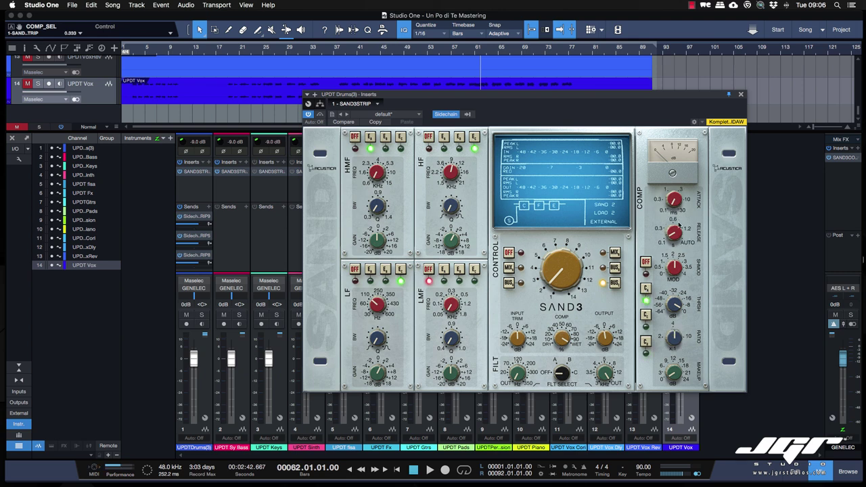
click(646, 316)
click(646, 341)
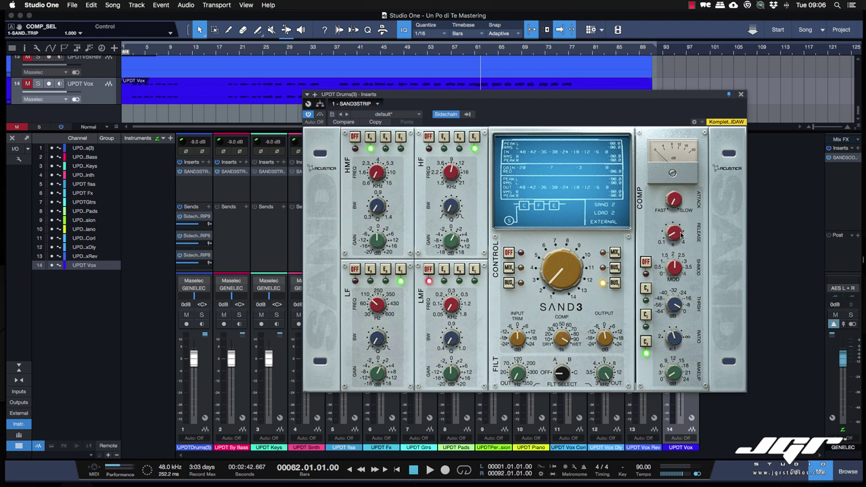
click(646, 289)
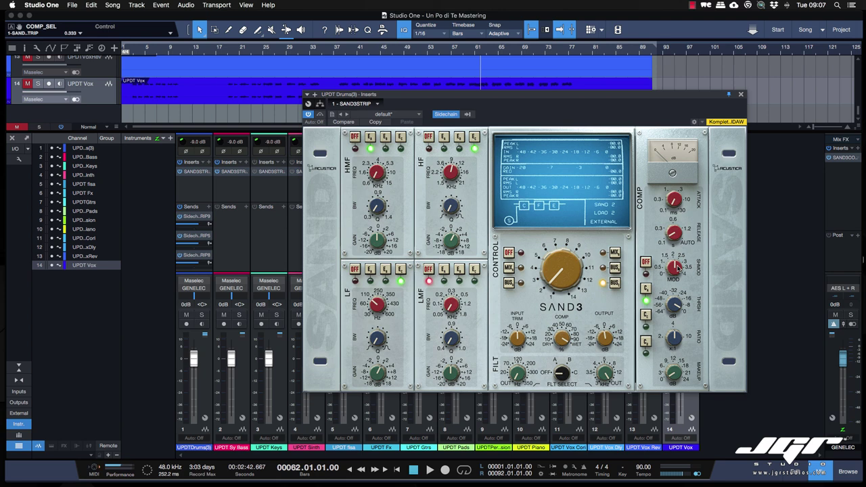
drag(679, 269, 674, 290)
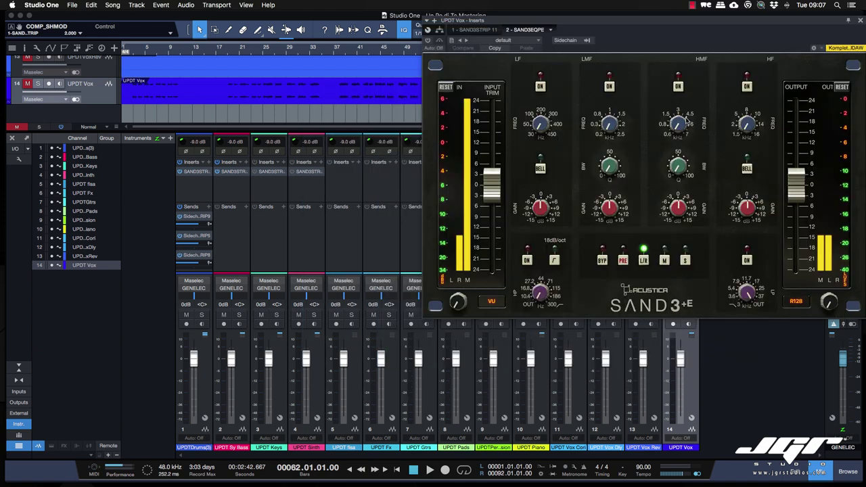
Examine the SAND3EQPG and SAND3EQPE equalizers inserted on the UPDT Vox channel, closing their window when done
drag(596, 35, 443, 130)
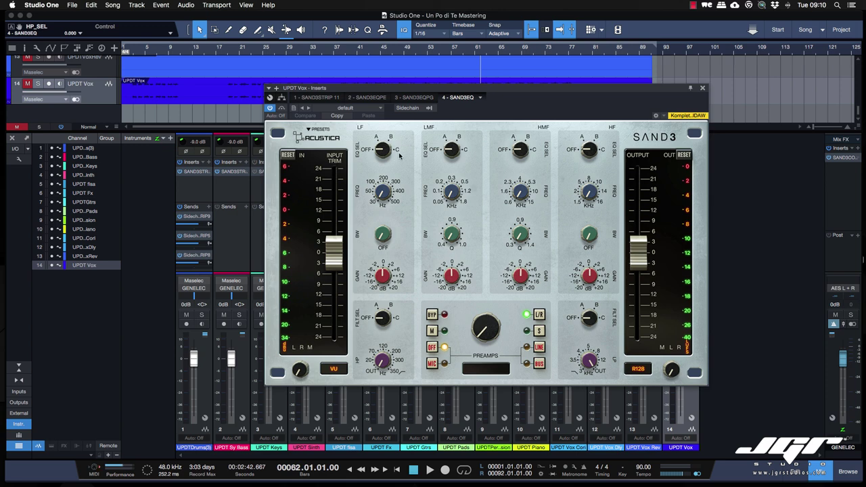
click(702, 88)
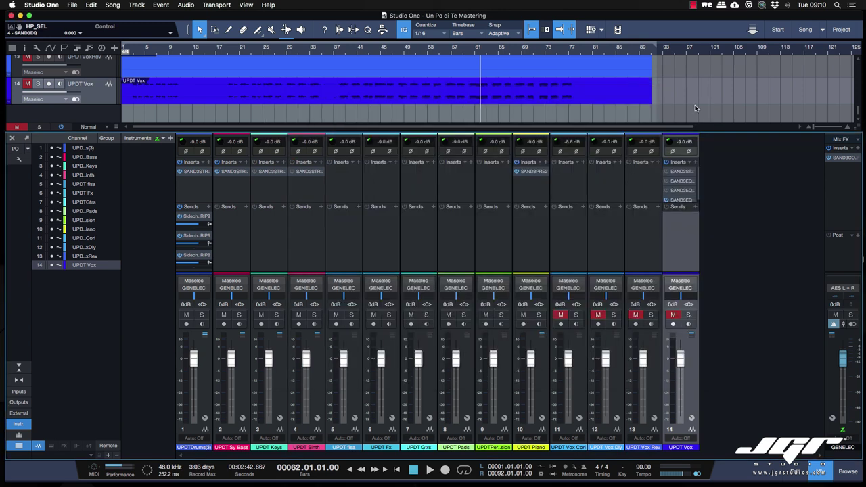
click(681, 190)
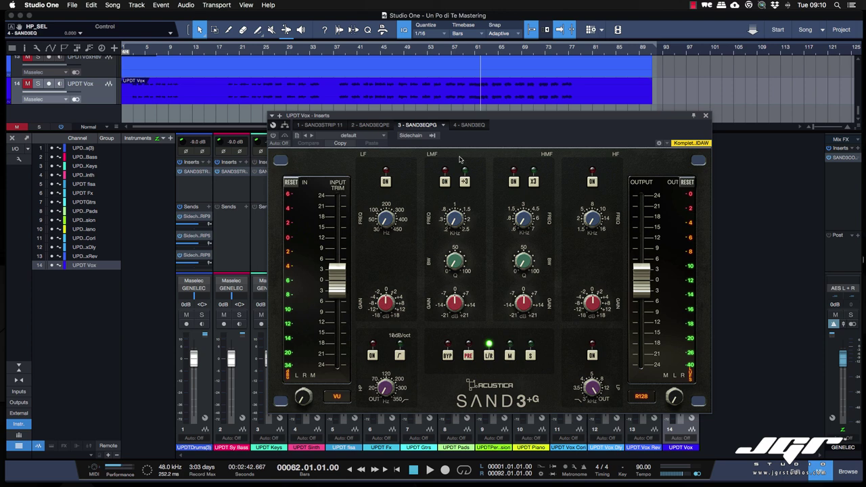
click(373, 126)
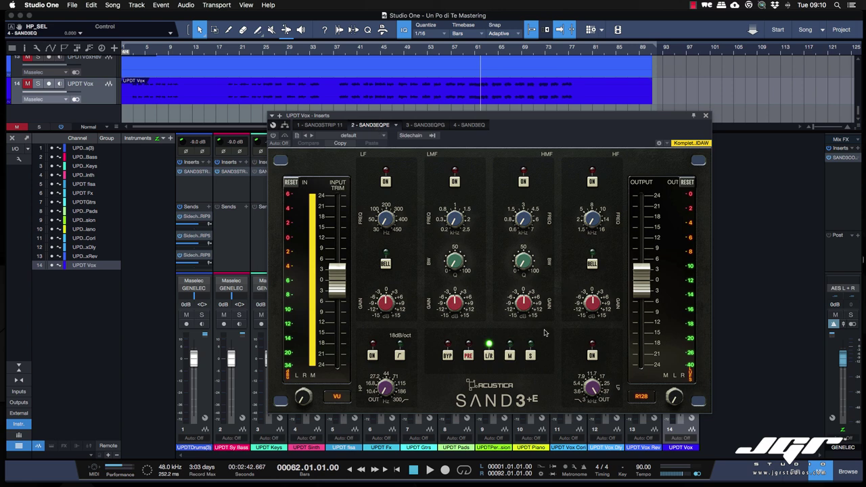
click(707, 117)
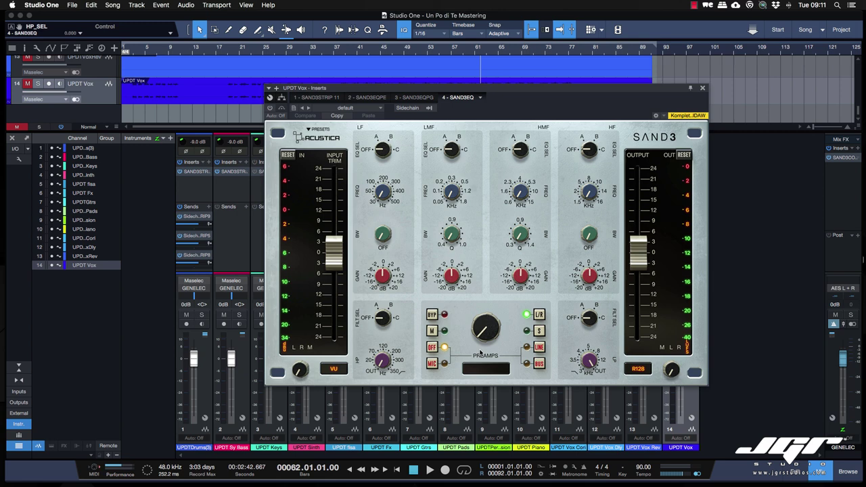
Try the MIC and LINE preamps in SAND3EQ on UPDT Vox, then set the preamp to BUS 05 ST
click(433, 364)
click(536, 347)
click(539, 365)
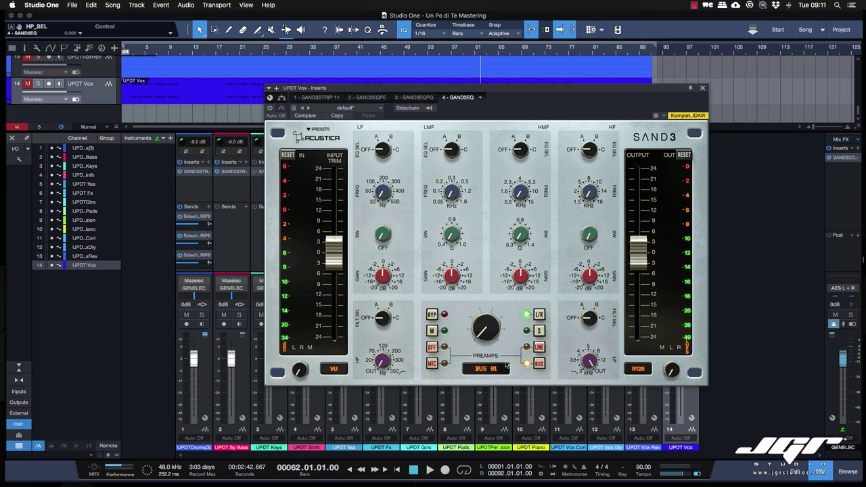
drag(484, 332, 486, 297)
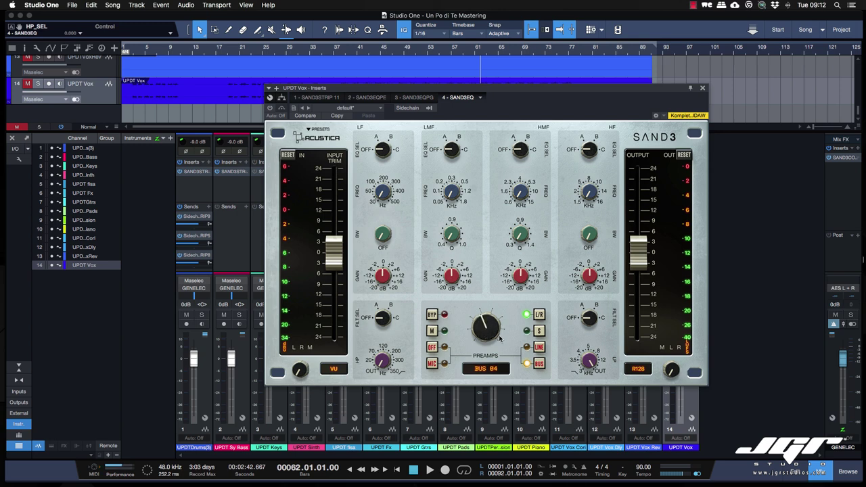
drag(492, 331, 492, 318)
Switch SAND3EQ's channel mode between side and mid processing, leaving it on side (S)
click(539, 330)
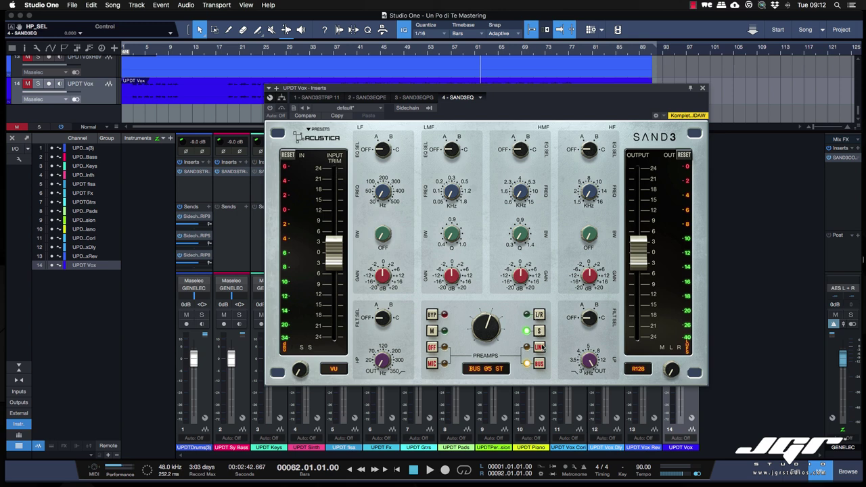
click(431, 331)
click(540, 331)
Cycle SAND3EQ's input and output meter selectors through their metering modes
drag(300, 360, 294, 289)
drag(302, 370, 299, 437)
drag(675, 373, 675, 315)
drag(674, 367, 672, 342)
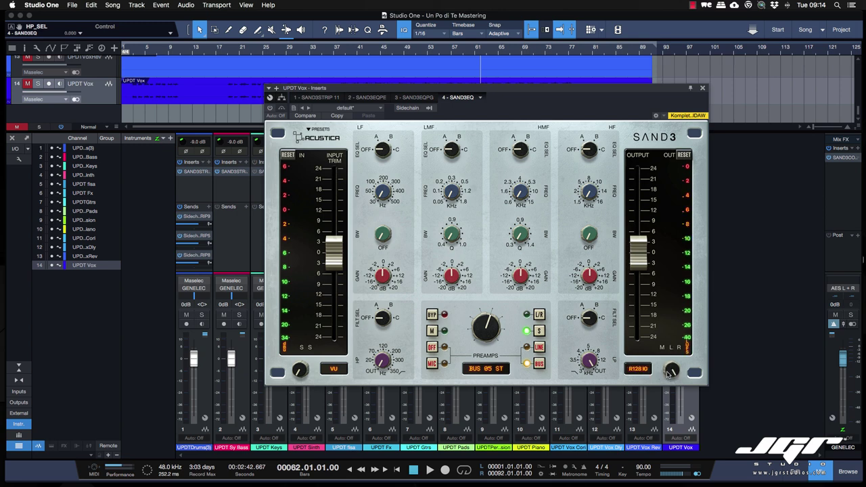
drag(668, 370, 681, 473)
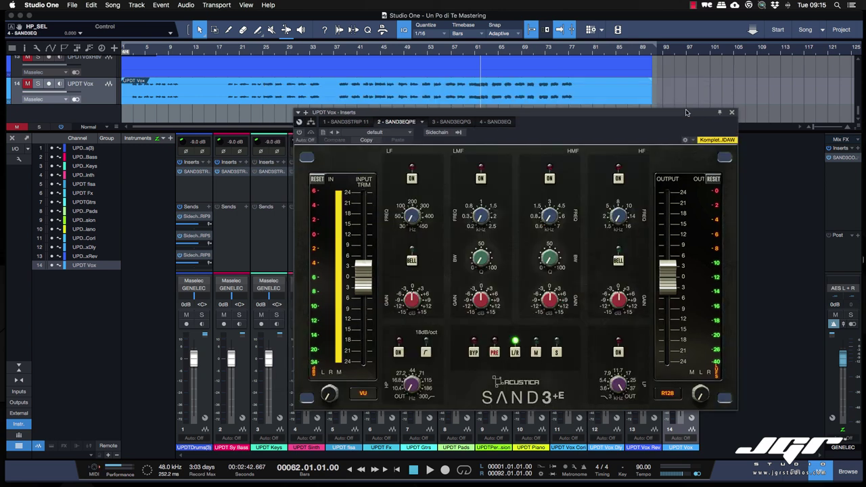
Arrange the SAND3EQPE and SAND3EQPG windows of UPDT Vox side by side to compare their controls
drag(688, 115, 532, 81)
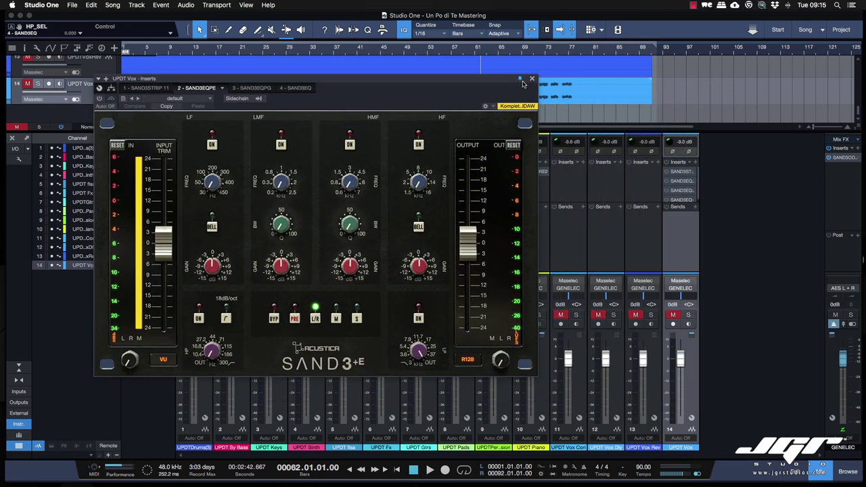
click(683, 191)
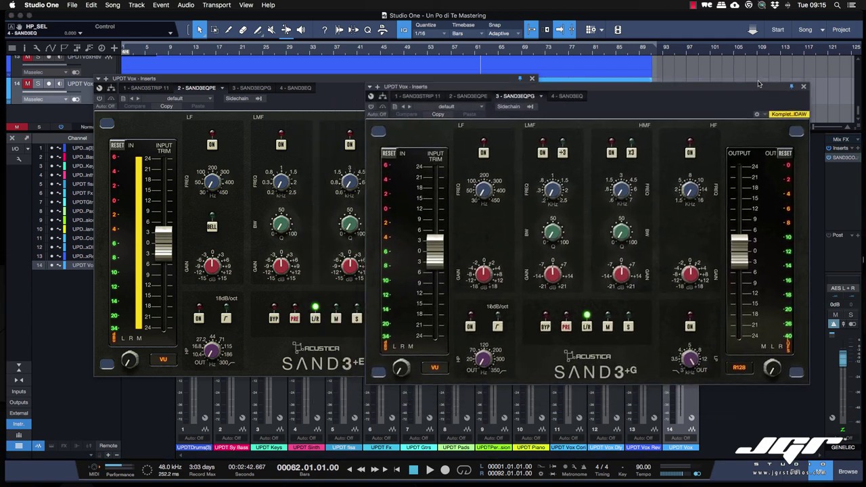
drag(381, 85, 293, 81)
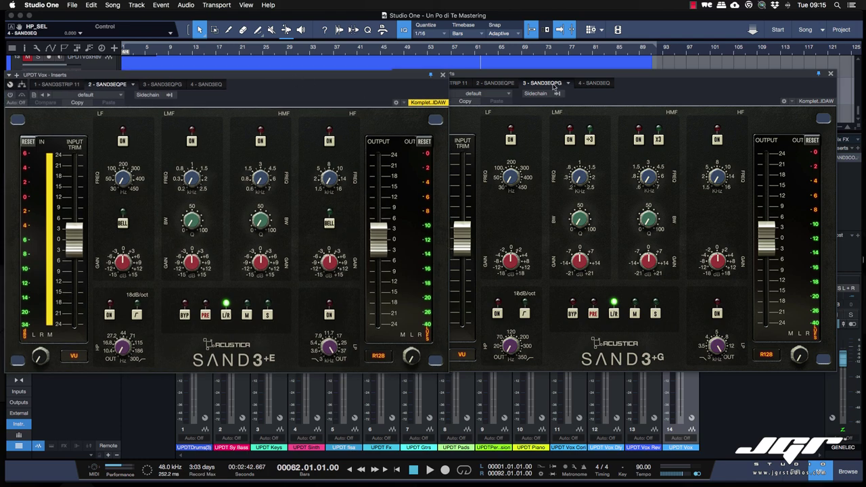
drag(550, 77, 576, 80)
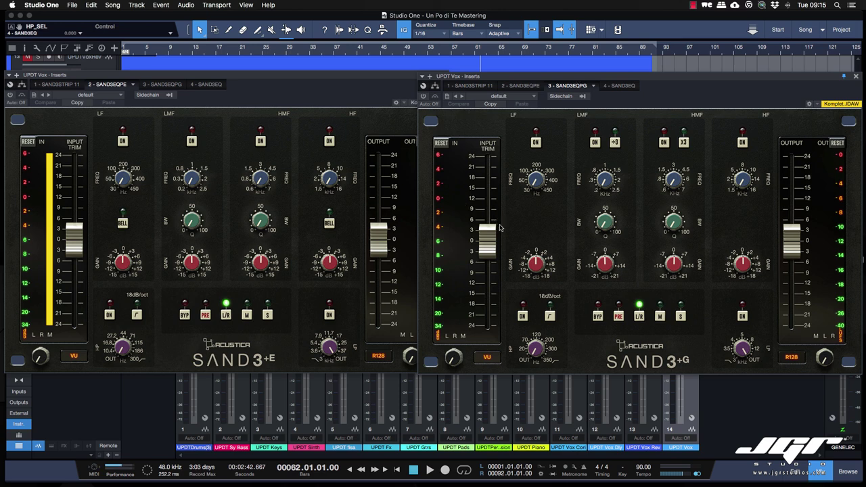
click(366, 82)
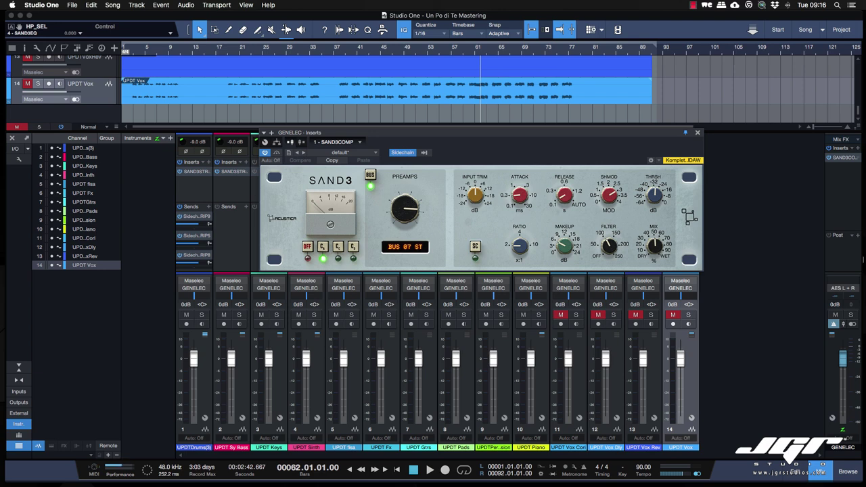
Compare compressor models C2 and C3 in the GENELEC output's SAND3COMP, return to C1 and change the BUS preamp selection
drag(568, 133, 610, 159)
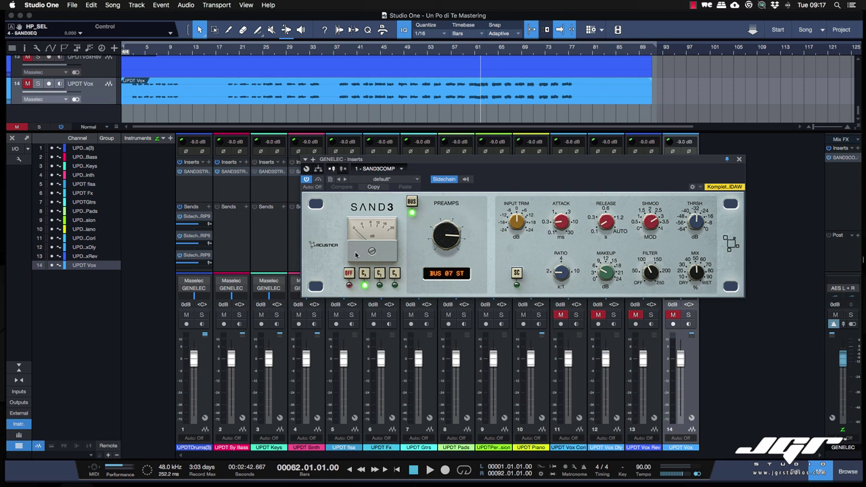
click(380, 275)
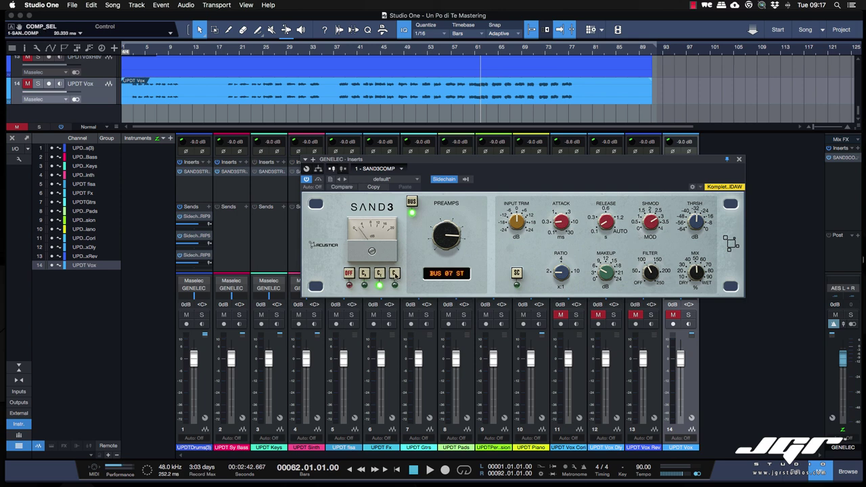
click(389, 289)
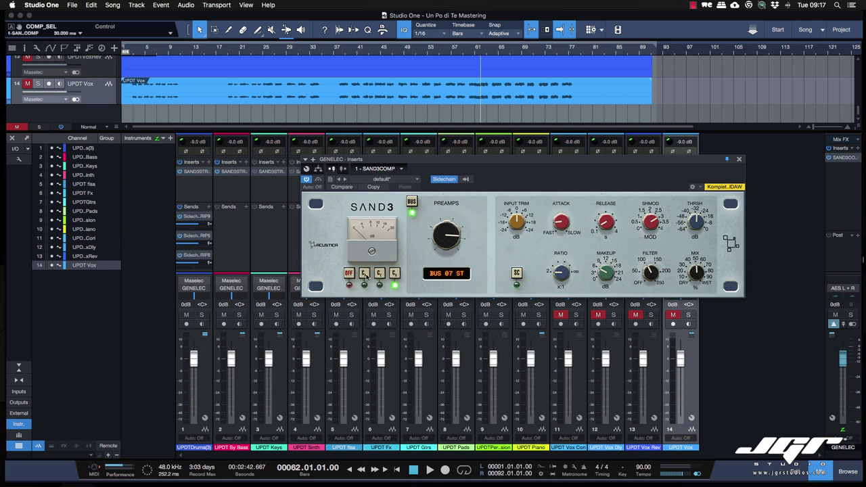
click(366, 275)
scroll(446, 269, up, 2)
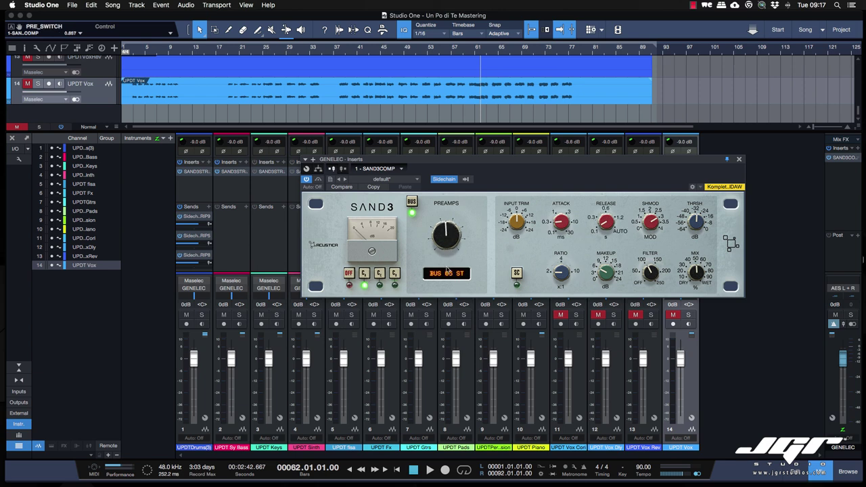
Set the GENELEC SAND3COMP preamp to BUS 08 ST, switch its SC option on and off, and close the plug-in
drag(446, 269, 441, 215)
click(520, 276)
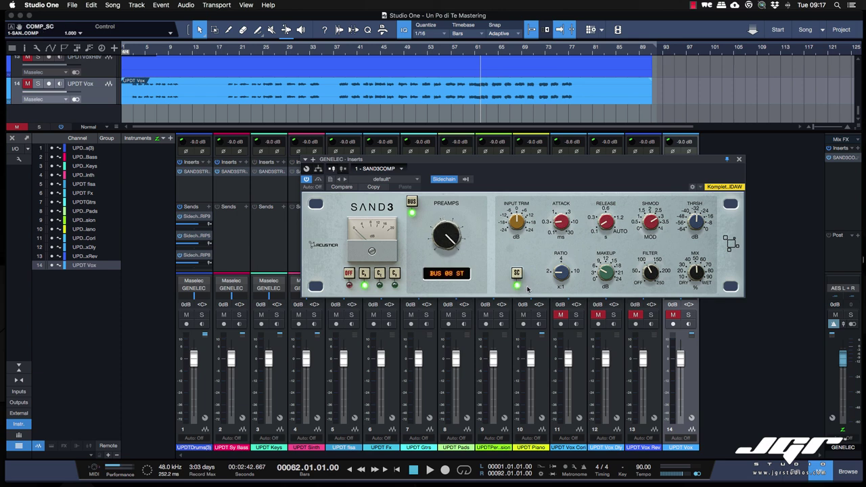
click(517, 273)
click(740, 161)
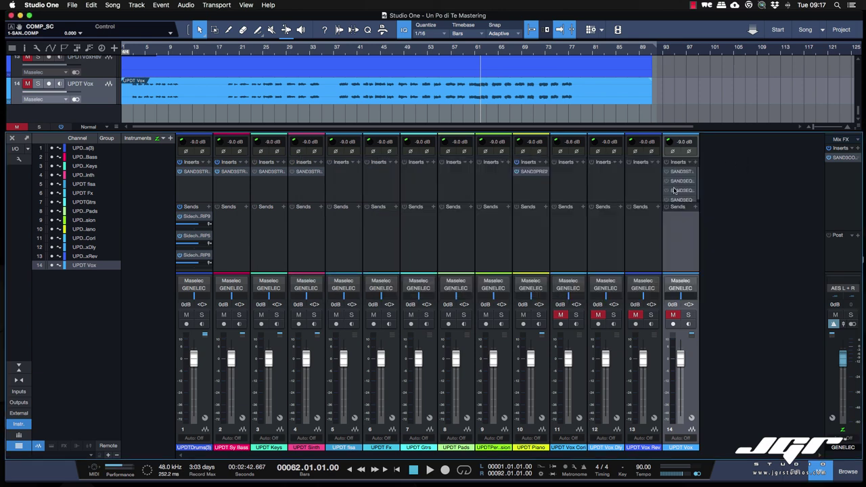
Inspect the SAND3PRE 2 controls on the UPDT Piano channel and close the plug-in window
click(529, 172)
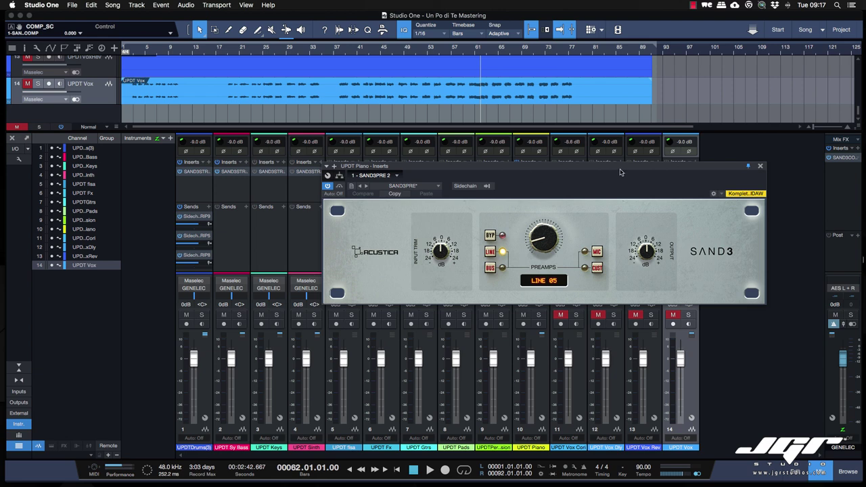
drag(620, 172, 608, 170)
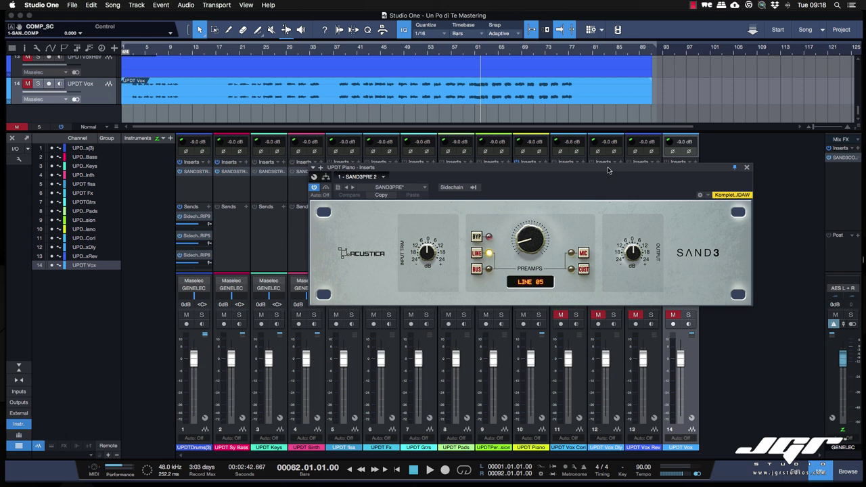
click(746, 167)
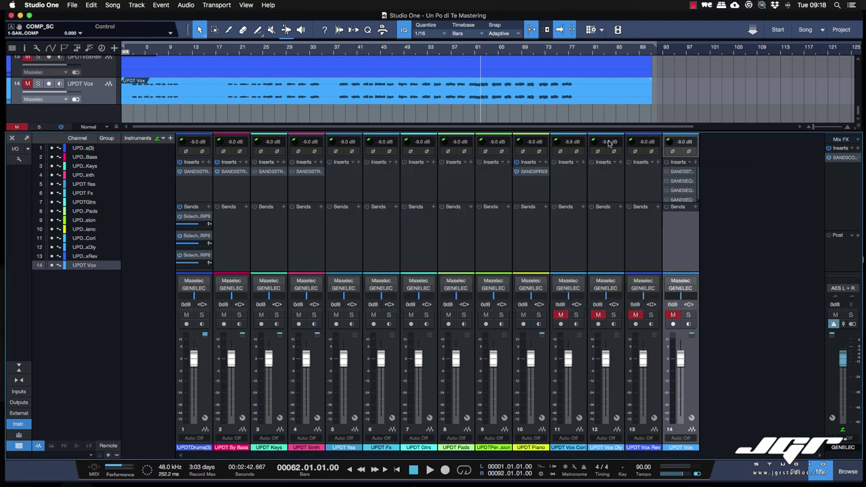
scroll(441, 82, up, 8)
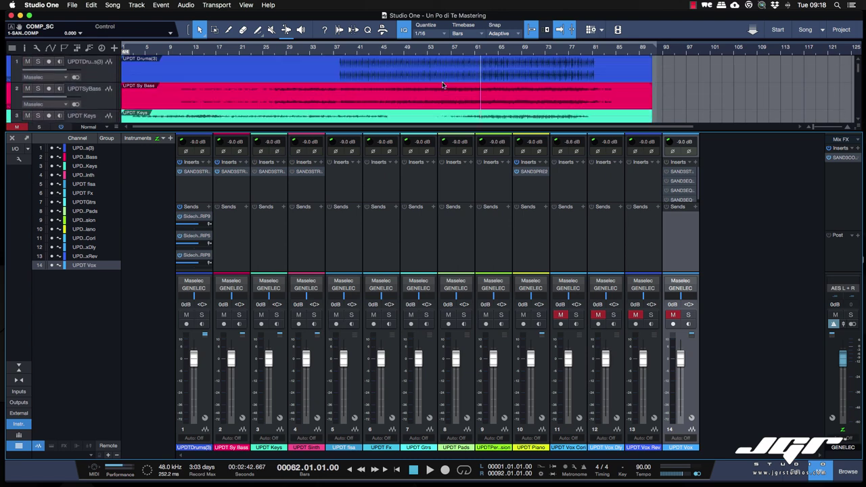
scroll(442, 85, down, 7)
scroll(443, 85, up, 12)
drag(441, 47, 398, 62)
scroll(398, 63, down, 2)
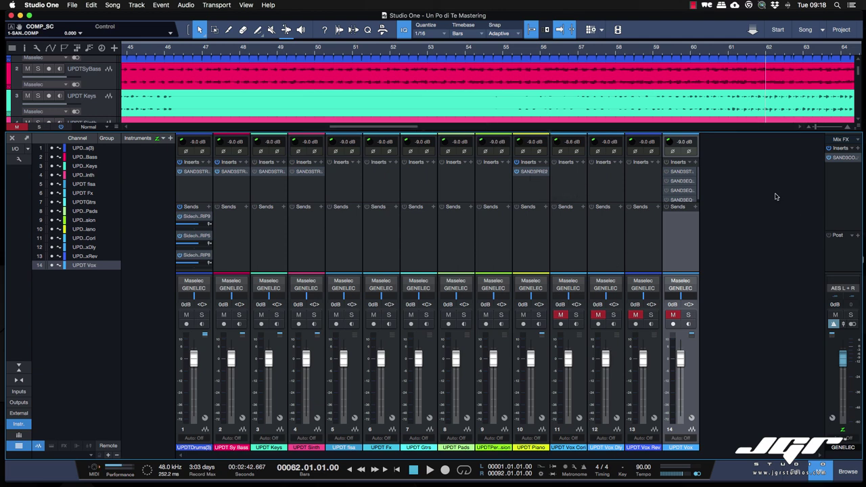
drag(525, 104, 550, 95)
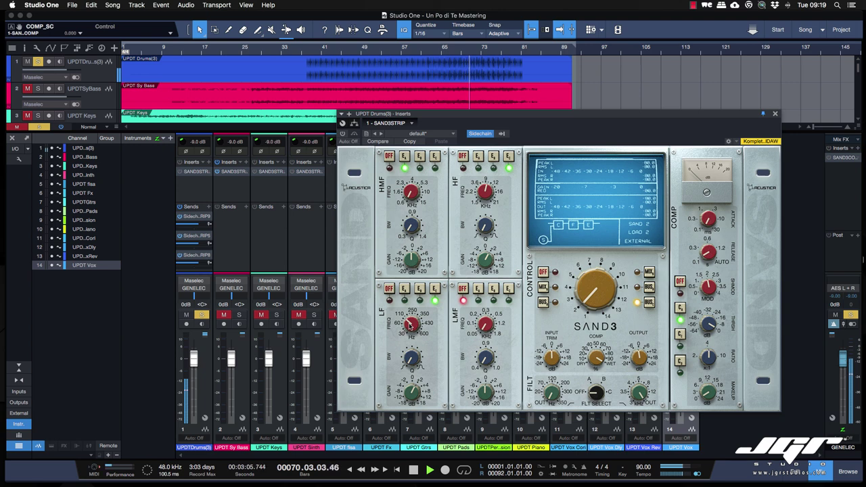
Activate the UPDT Drums(3) SAND3STRIP, audition its LF band on E1 and HF band on OFF, and return both to E3
click(342, 133)
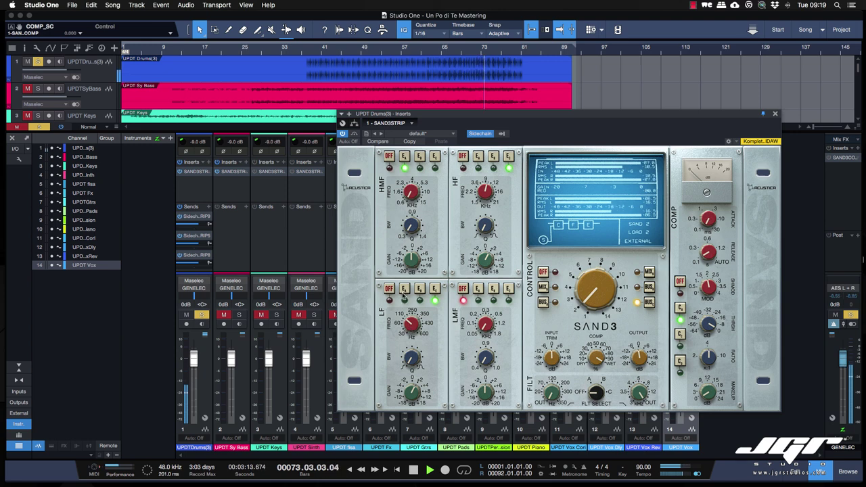
click(402, 289)
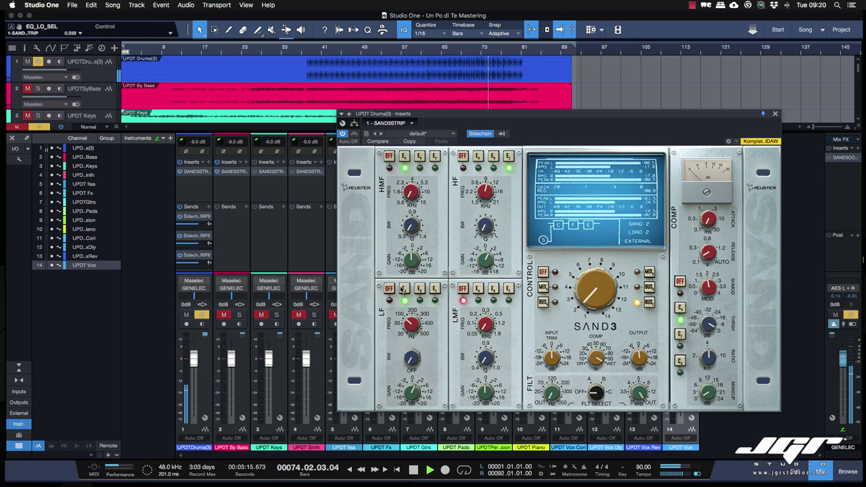
click(439, 289)
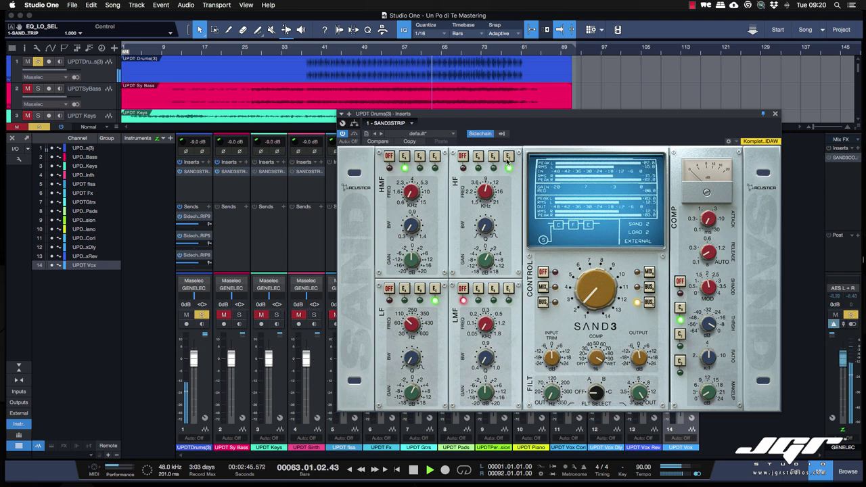
click(464, 157)
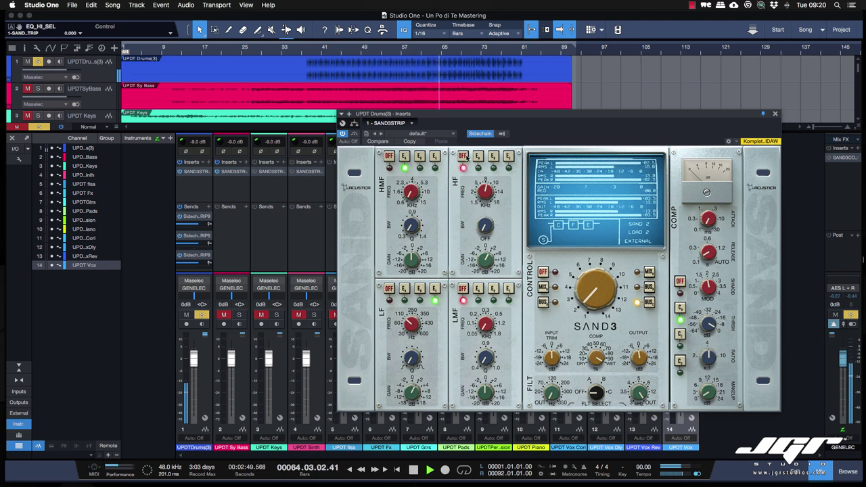
click(513, 156)
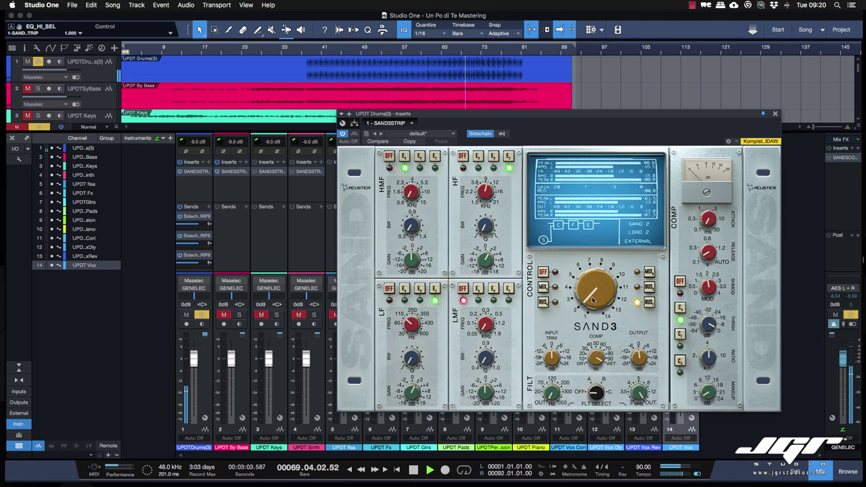
Change the drum strip's routing to SAND 6, LOAD 3 with the control knob and reposition the plug-in window
click(591, 268)
drag(591, 268, 575, 286)
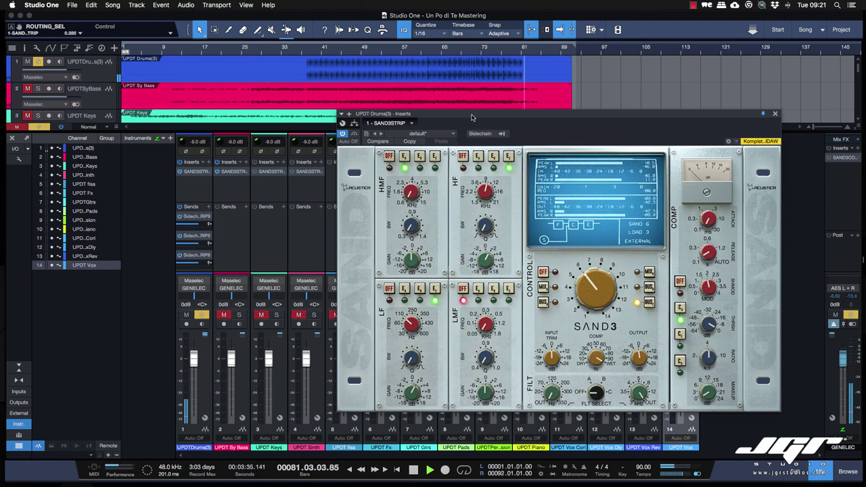
mouse_move(472, 118)
mouse_down()
mouse_move(445, 117)
mouse_move(559, 204)
mouse_move(514, 126)
mouse_move(457, 115)
mouse_up()
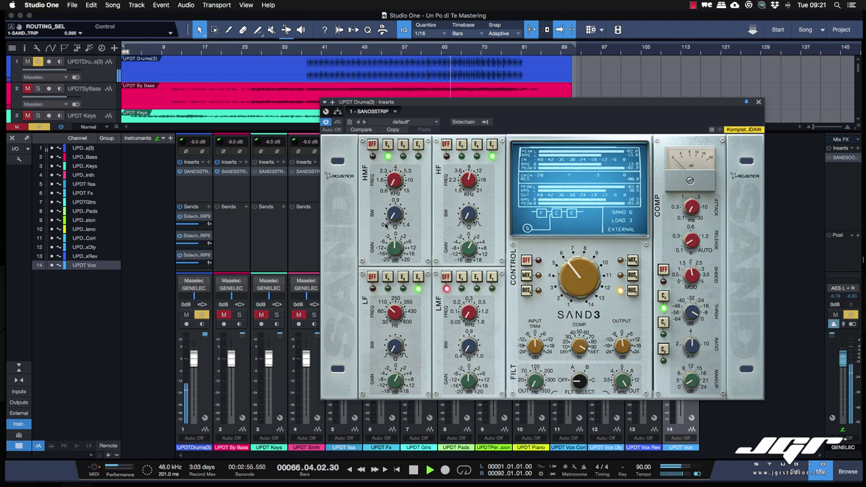
Solo UPDT Sy Bass and compare its SAND3STRIP 9 with the sidechain off and on during playback
click(239, 315)
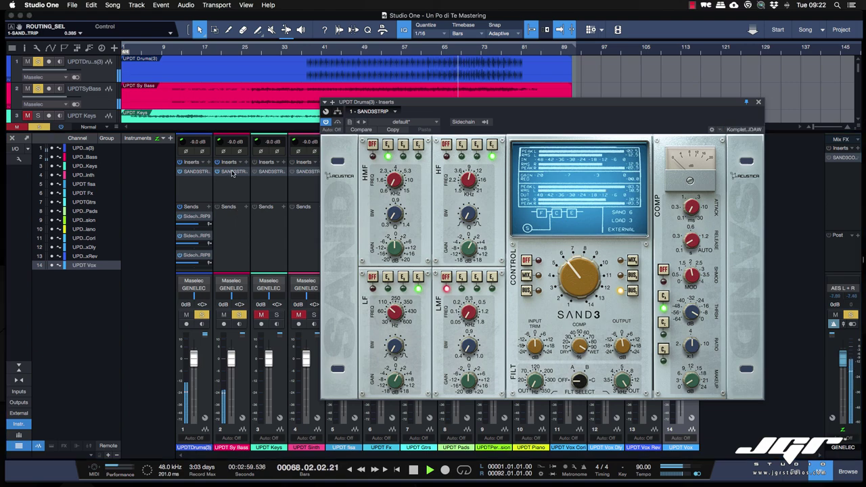
drag(865, 117, 410, 54)
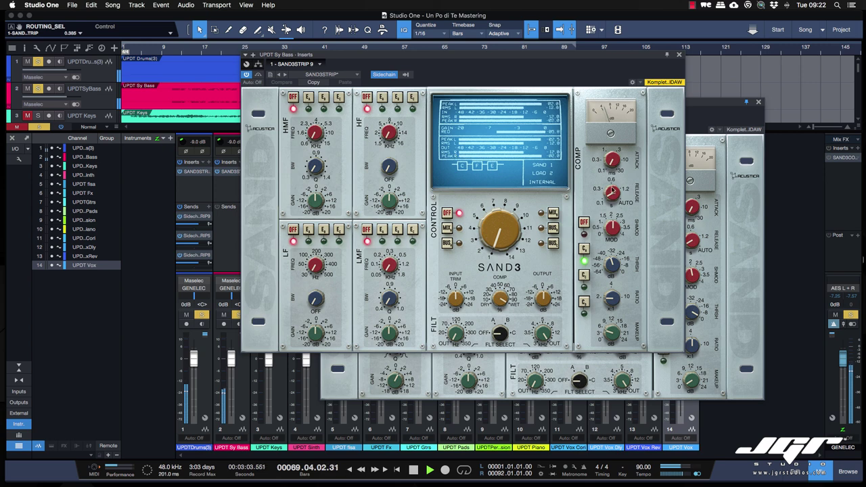
click(381, 75)
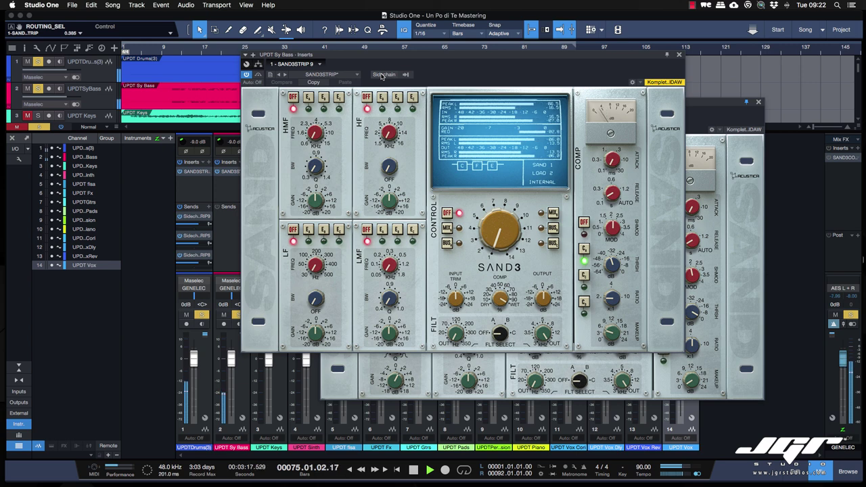
click(381, 75)
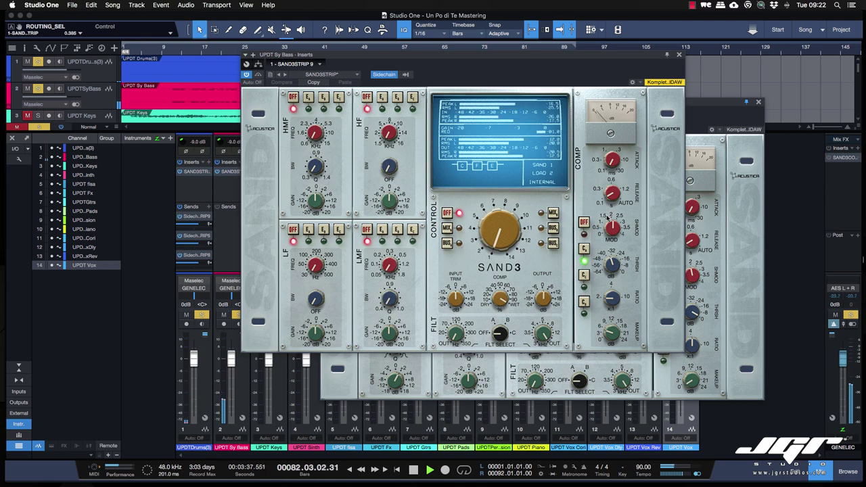
key(space)
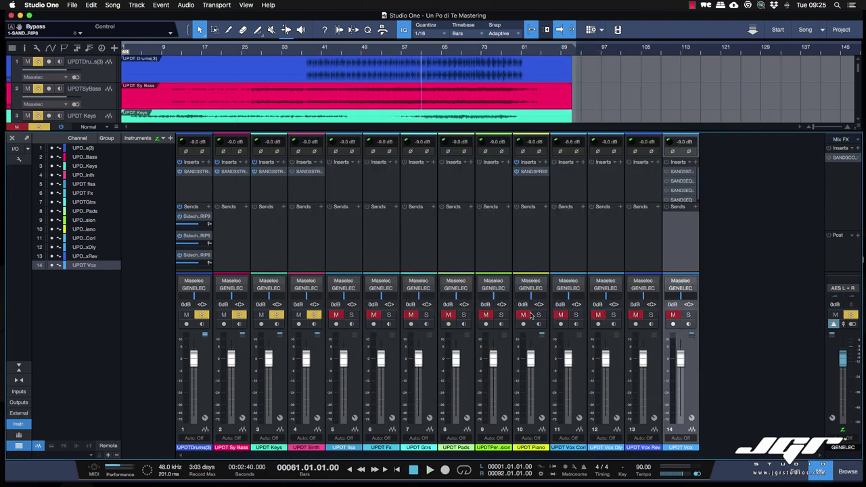
Add UPDT Piano to the soloed channels and compare its SAND3PRE 2 bypassed and active during playback
click(537, 315)
key(space)
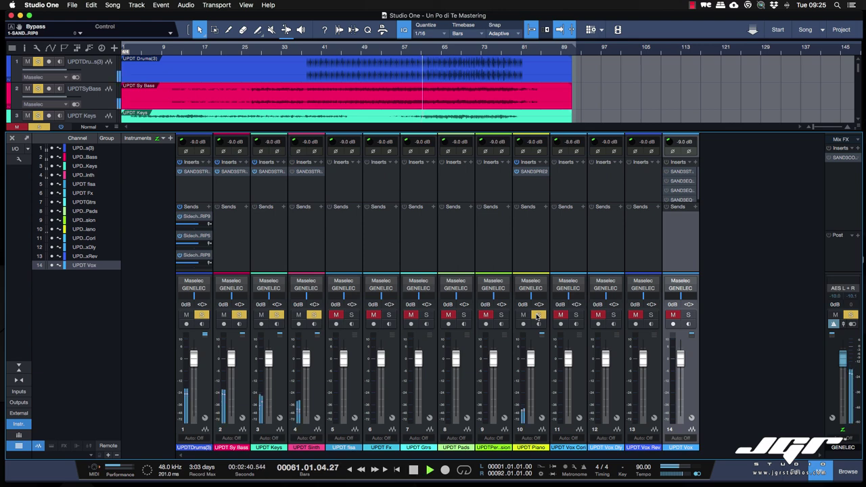
click(531, 172)
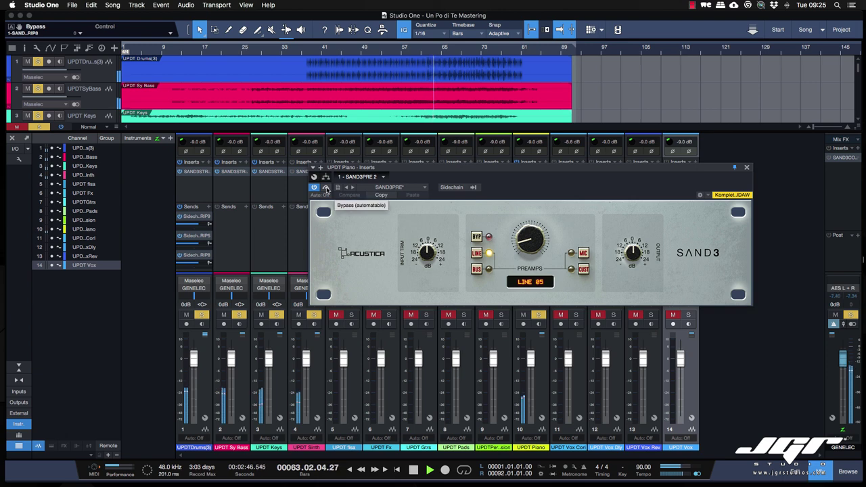
click(327, 188)
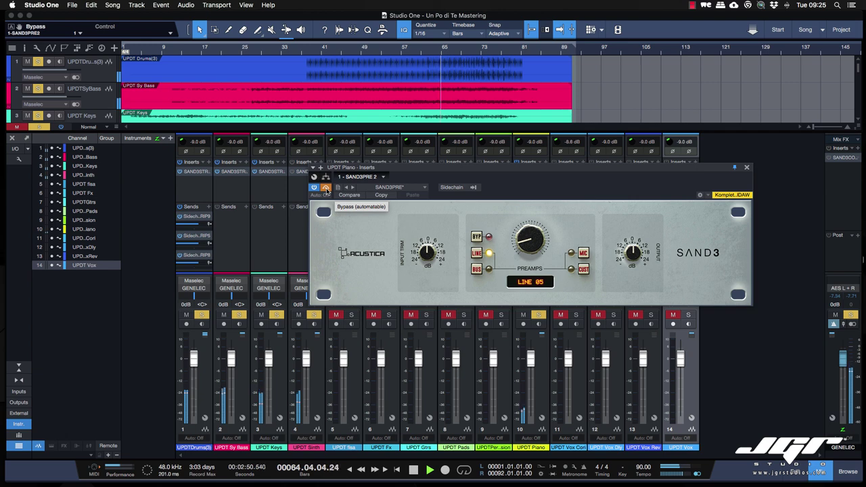
click(326, 188)
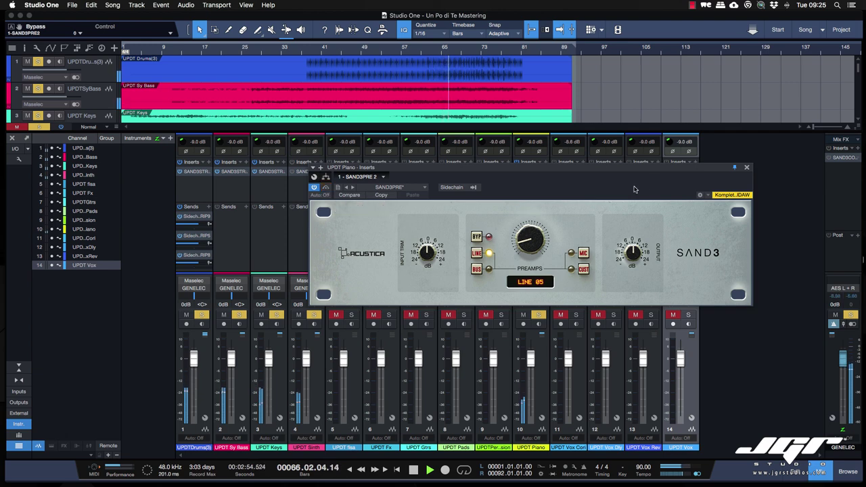
click(747, 168)
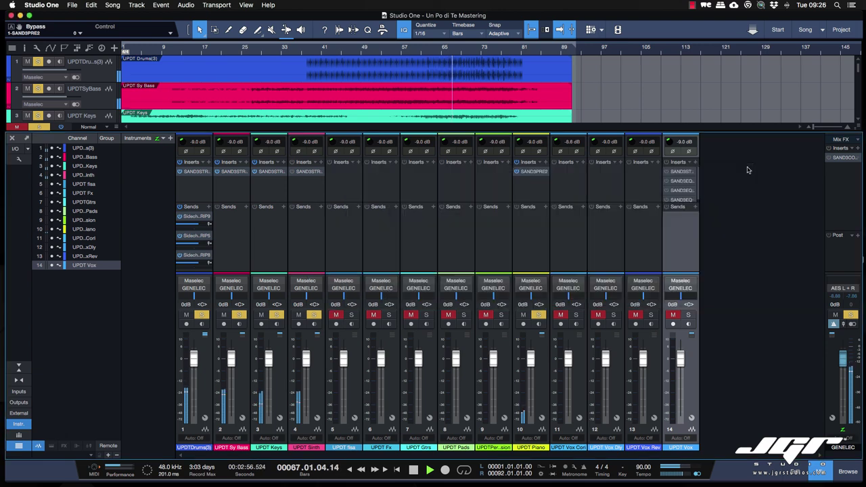
Open SAND3COMP on the GENELEC output and audition its BUS preamps from BUS 07 ST down to BUS 05 ST
click(845, 157)
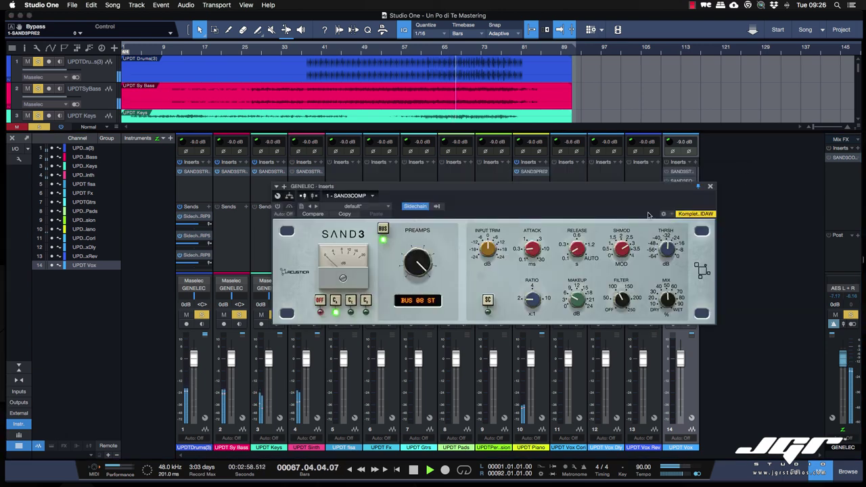
drag(629, 186, 648, 158)
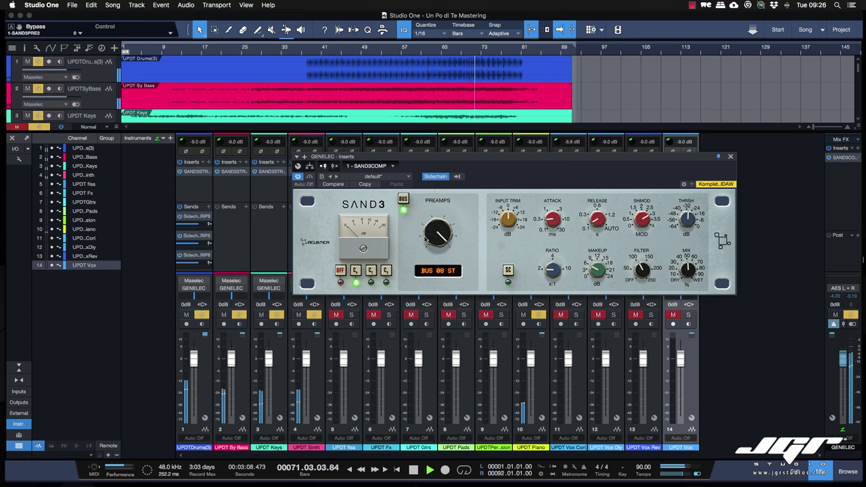
click(440, 233)
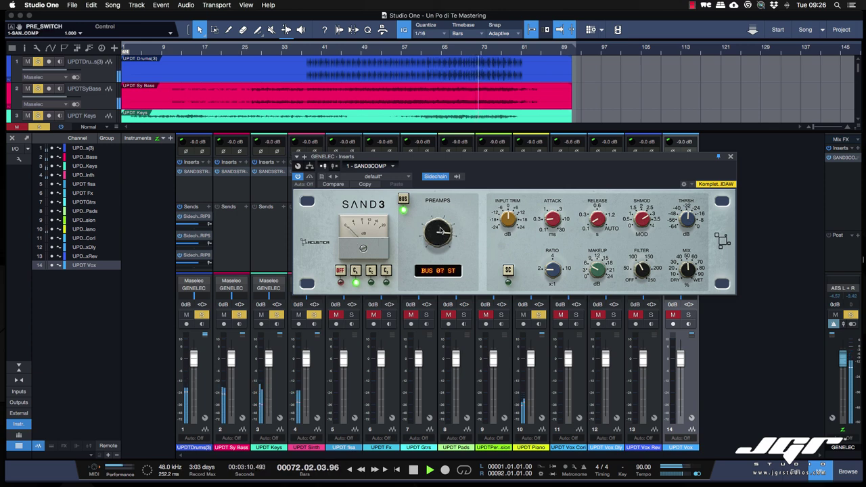
click(441, 234)
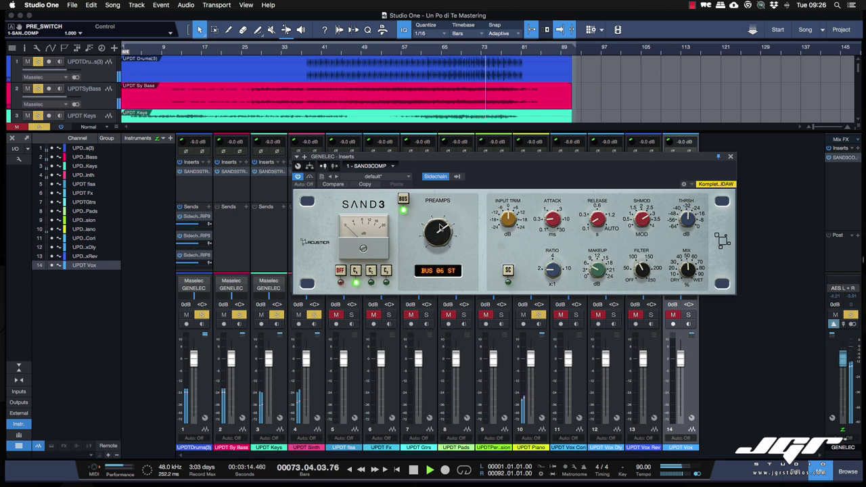
click(441, 230)
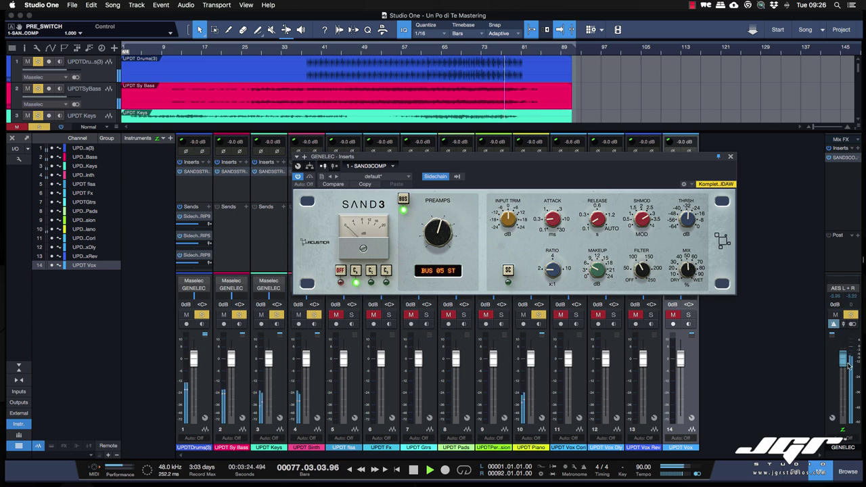
Lower the GENELEC output fader to -16.0 dB and audition SAND3COMP again with playback restarted from bar 61
drag(843, 358, 843, 388)
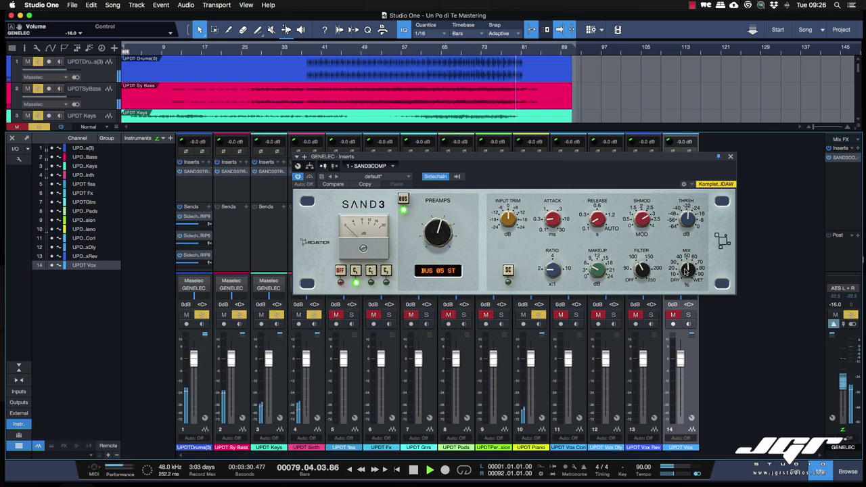
key(space)
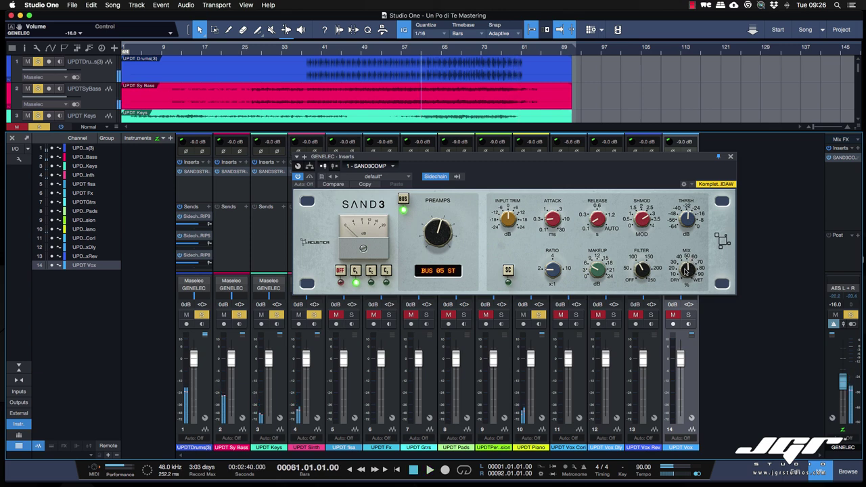
key(space)
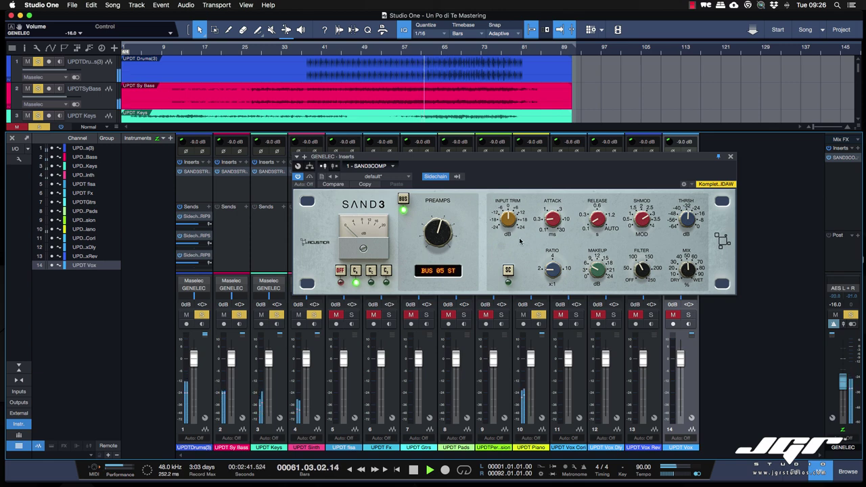
click(730, 156)
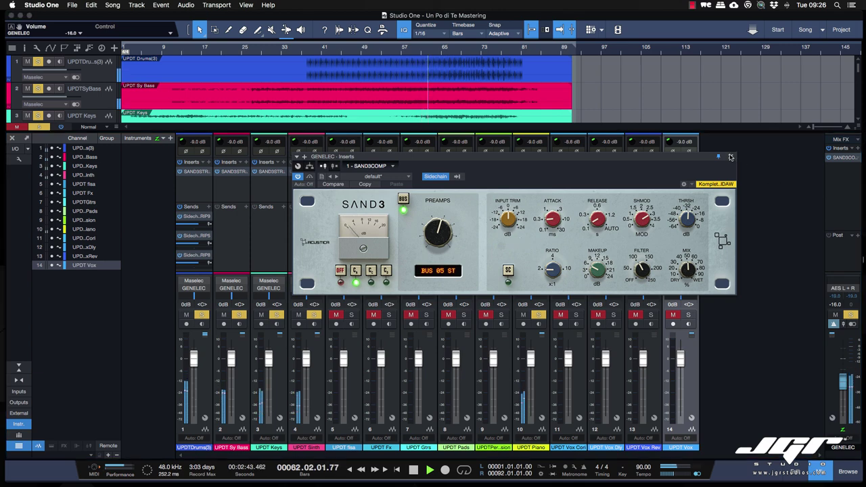
click(843, 157)
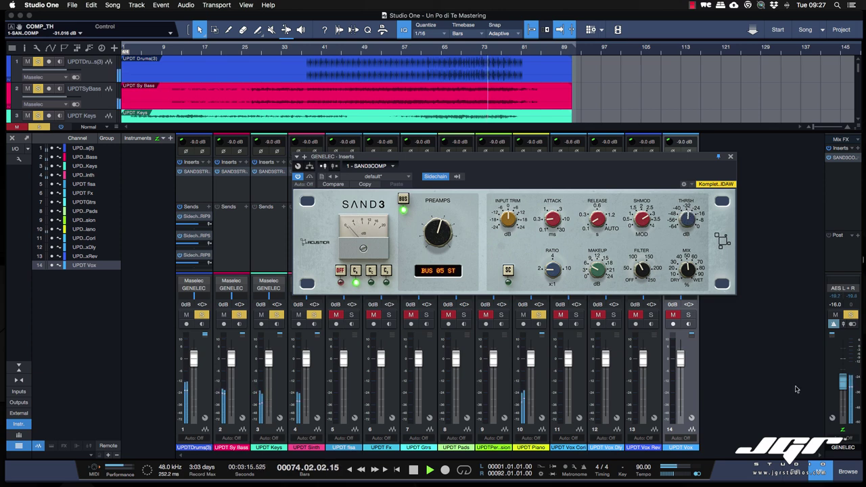
Raise the GENELEC output fader to -1.5 dB and restart playback from bar 61
drag(842, 380, 842, 367)
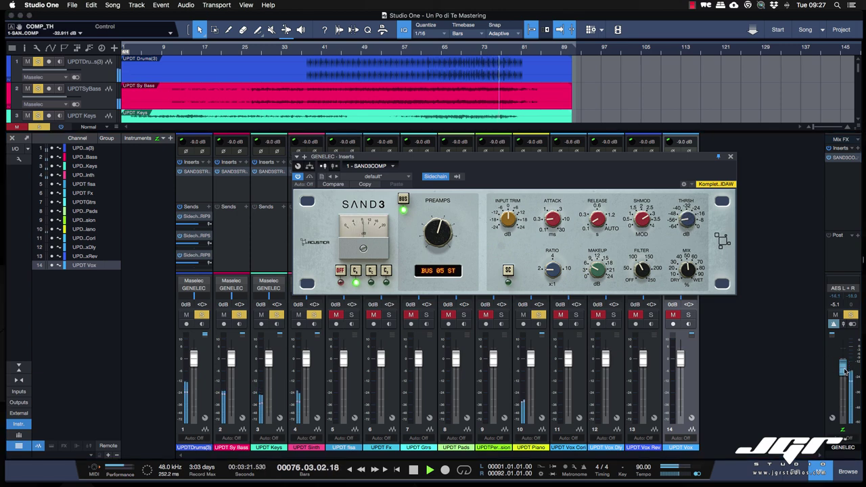
drag(844, 371, 843, 364)
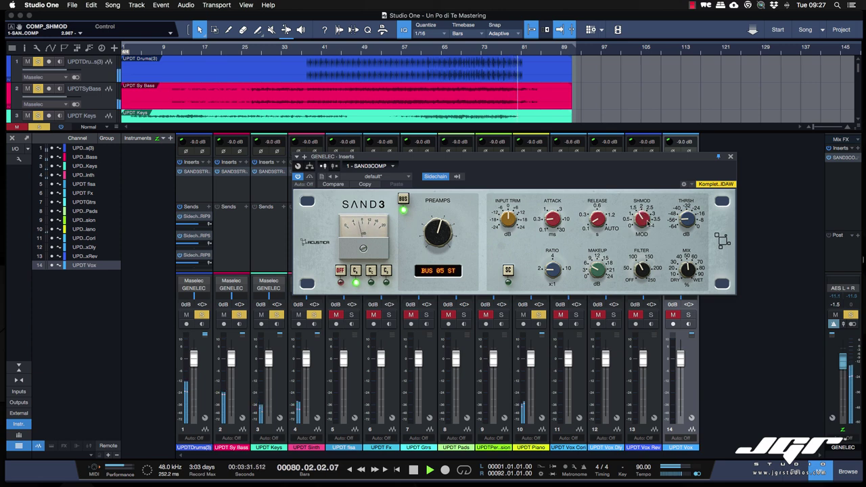
key(space)
key(space)
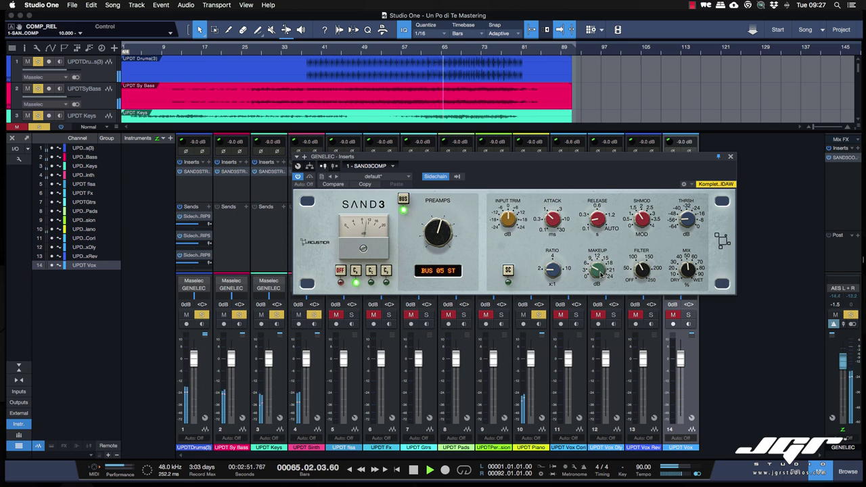
Compare SAND3COMP bypassed and active while raising its makeup gain to about 8 dB, and finish by lowering the GENELEC output fader
click(309, 176)
click(310, 177)
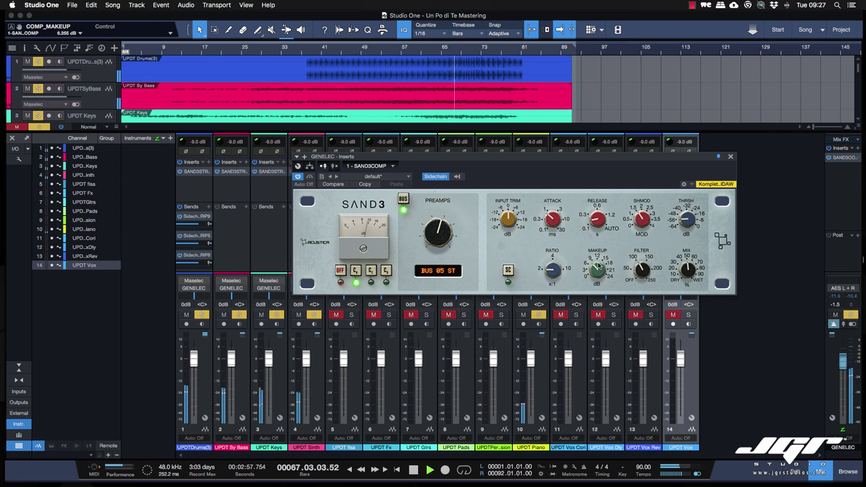
click(310, 176)
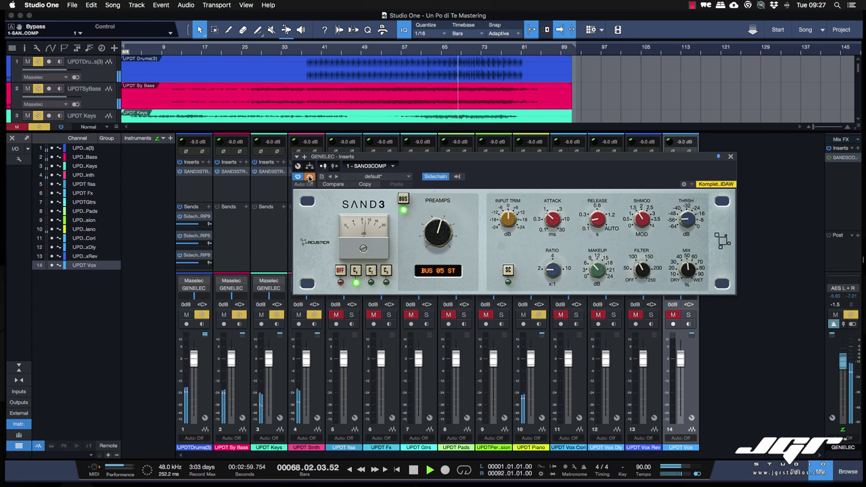
click(309, 177)
drag(596, 271, 596, 269)
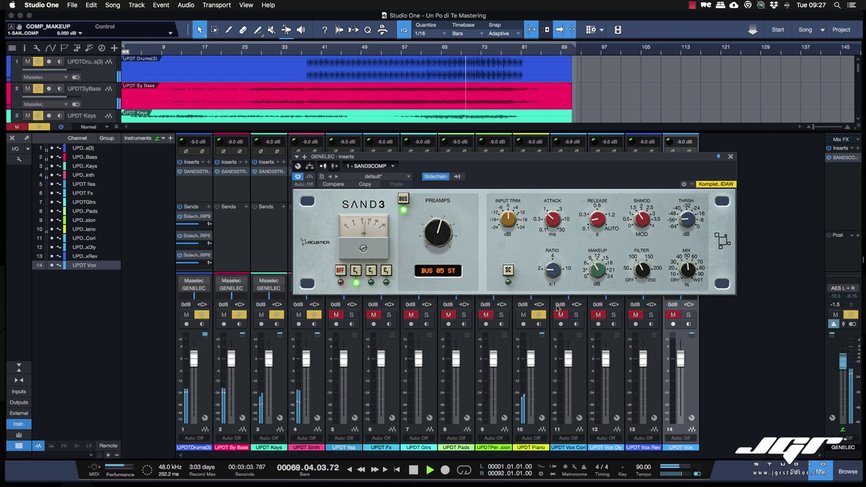
click(310, 177)
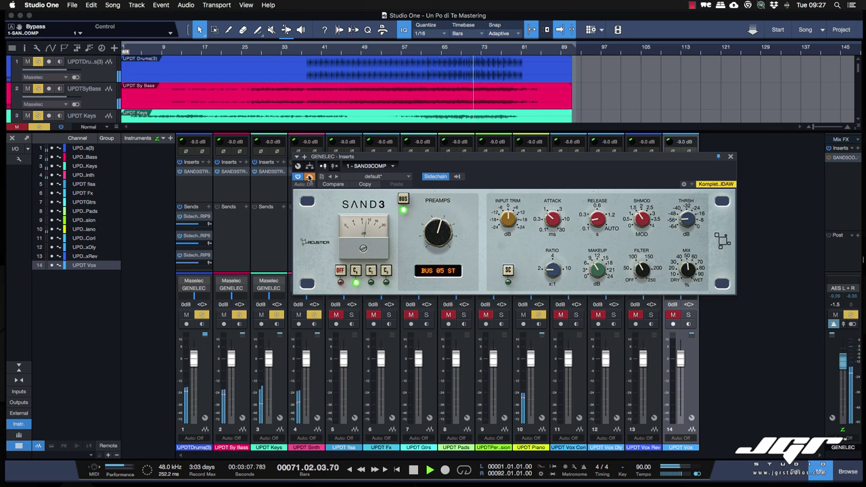
click(310, 176)
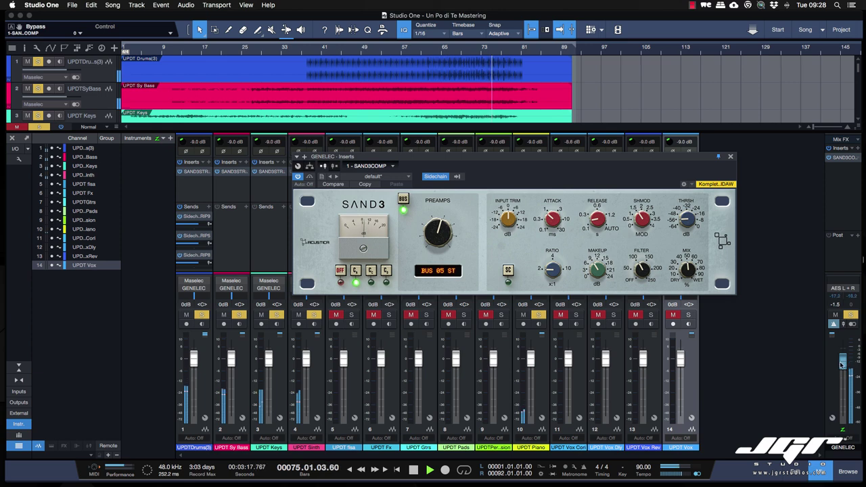
drag(841, 365, 841, 386)
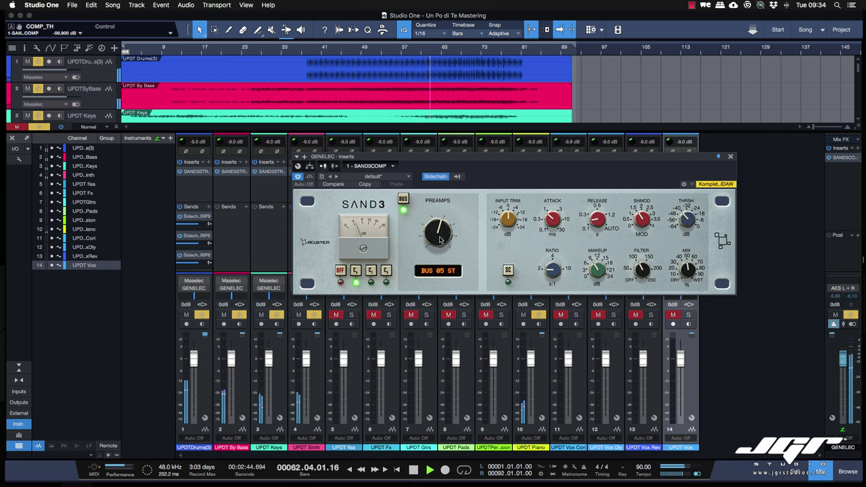
Audition the SAND3COMP preamps from BUS 06 ST up to BUS 08 ST during playback, then return to BUS 06 ST
drag(440, 239, 440, 226)
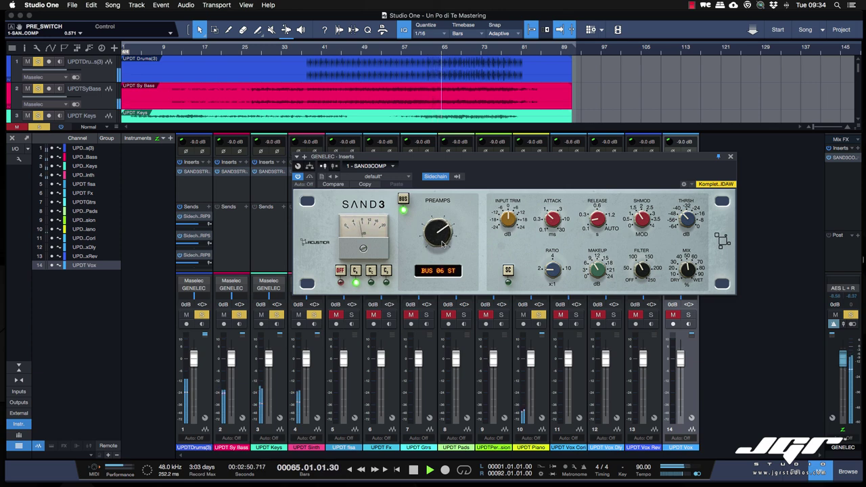
scroll(442, 244, up, 1)
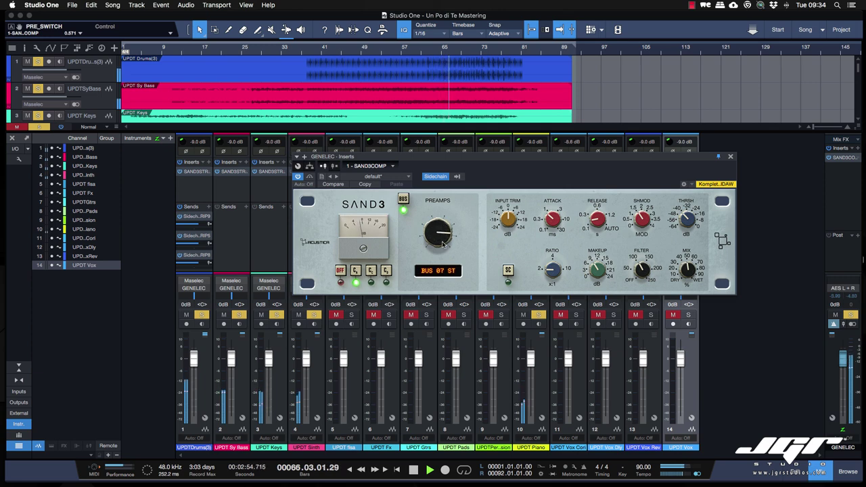
scroll(441, 245, up, 1)
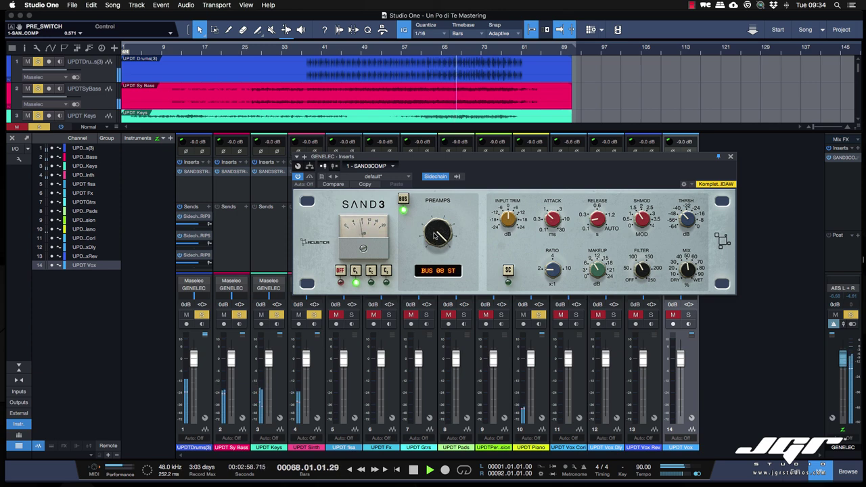
scroll(434, 249, down, 2)
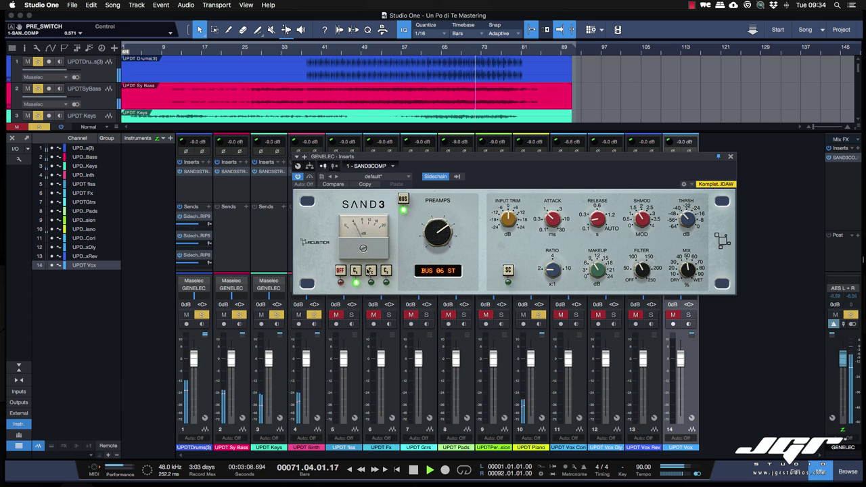
Audition SAND3COMP with its compressor section set to OFF and with the last compressor model engaged, then stop playback
click(340, 270)
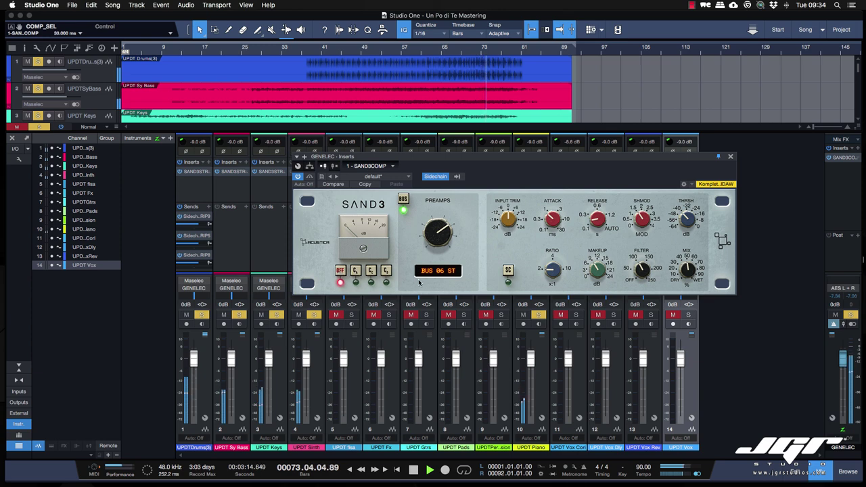
click(386, 272)
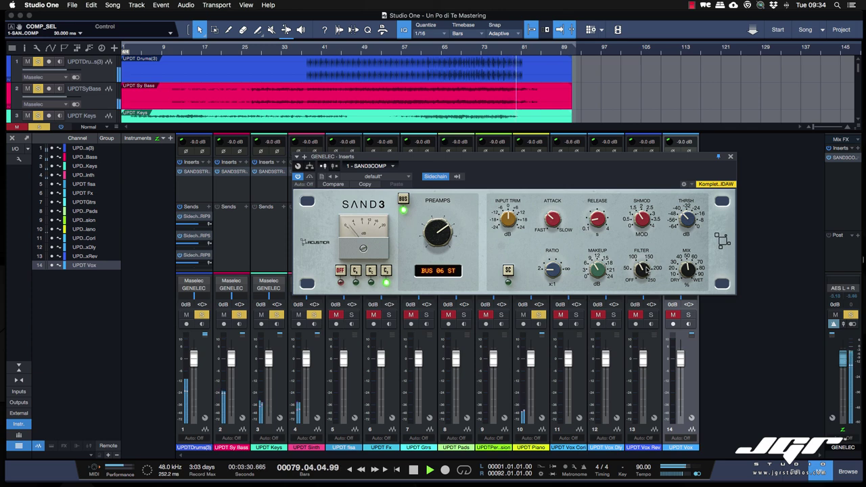
key(space)
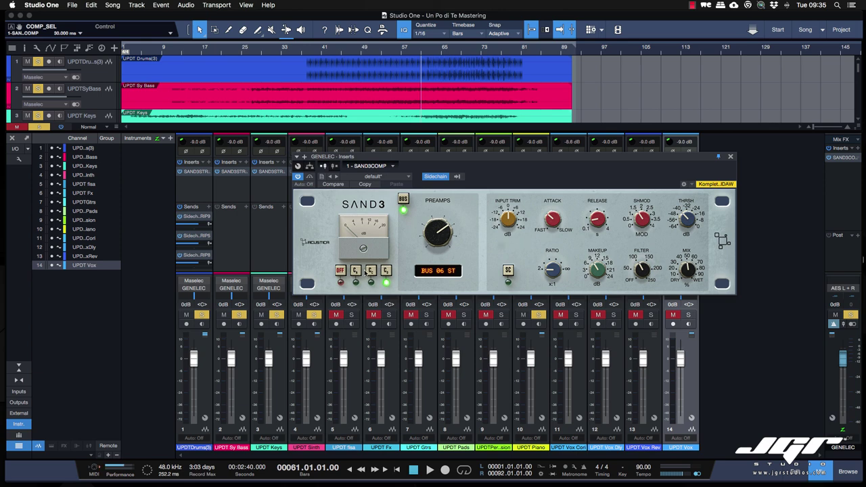
Replay from bar 61 comparing SAND3COMP's first and last compressor models, then bypass the plug-in and stop playback
key(space)
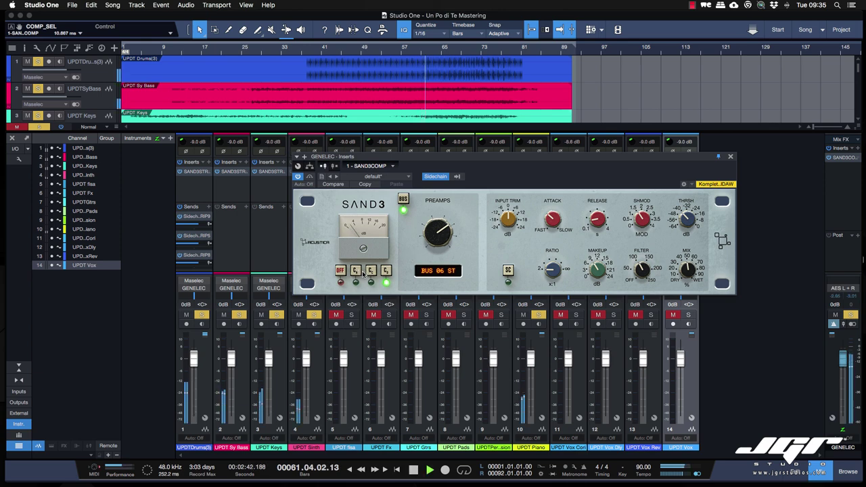
click(355, 271)
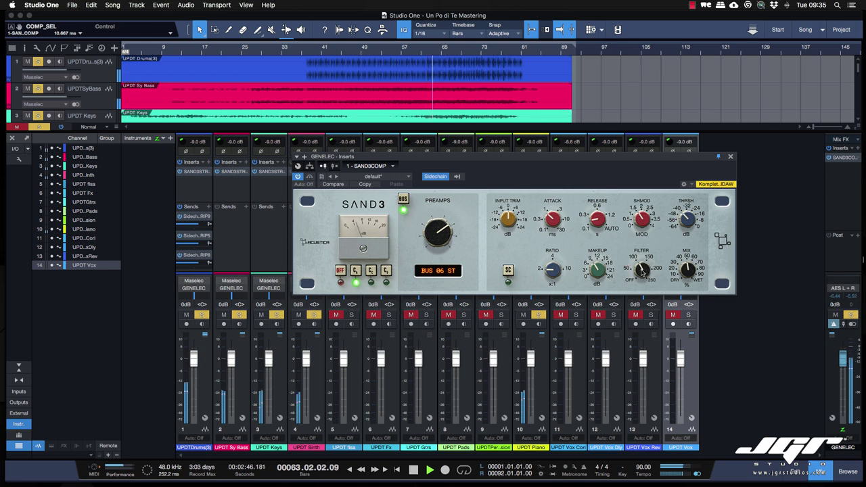
click(386, 273)
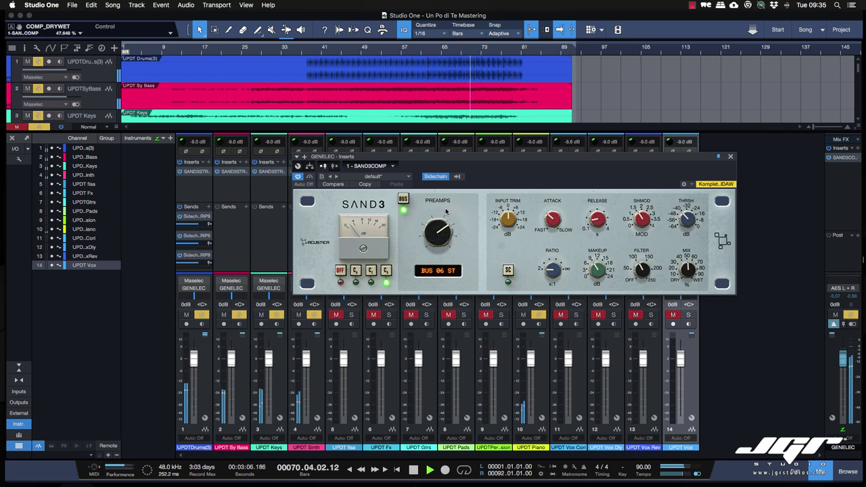
click(310, 176)
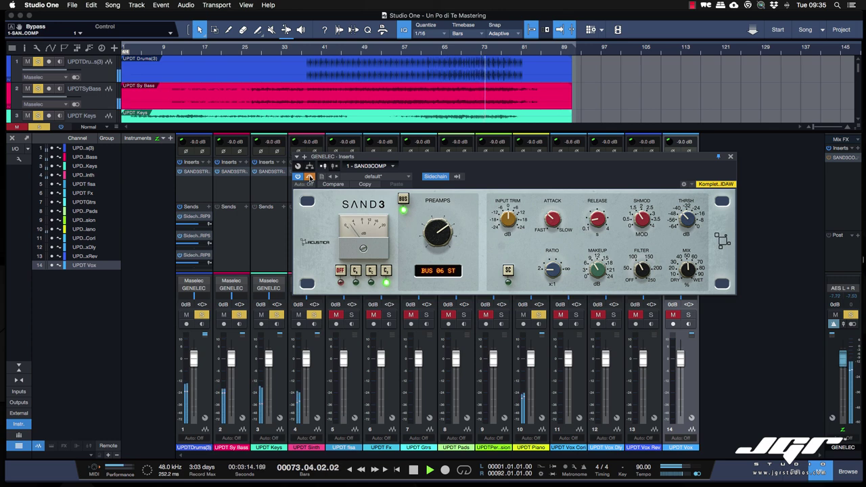
key(space)
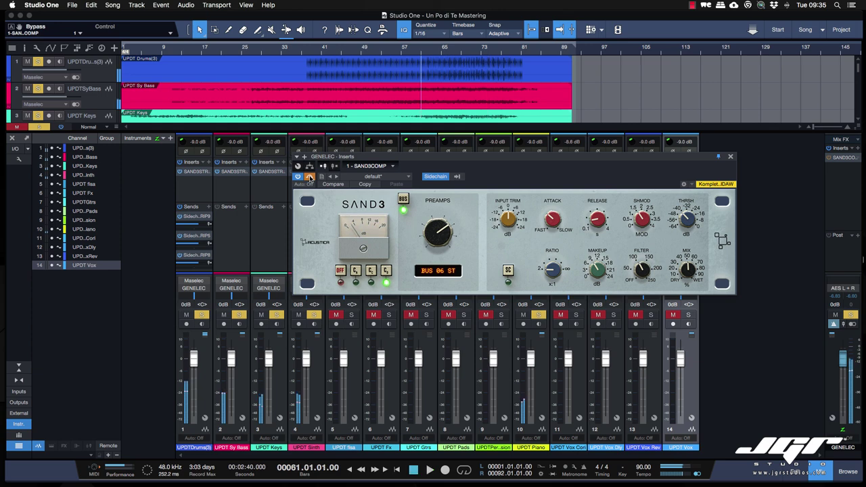